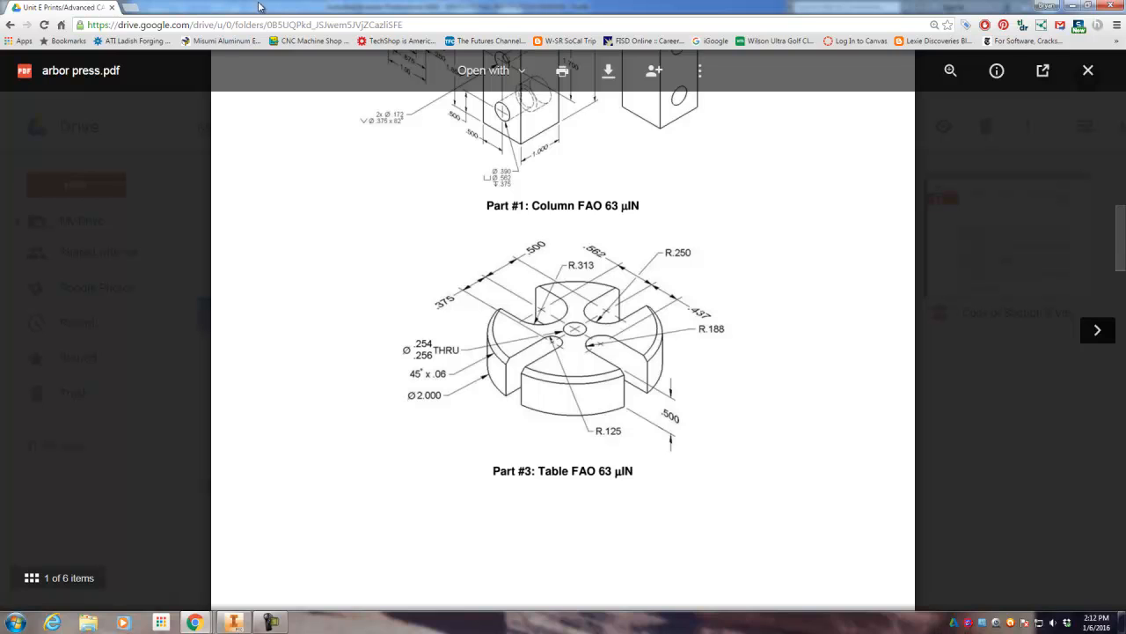
Step: Switch to Inventor, create a new part and start a sketch on the horizontal XZ plane, with the top view turned upright
key("alt+Tab")
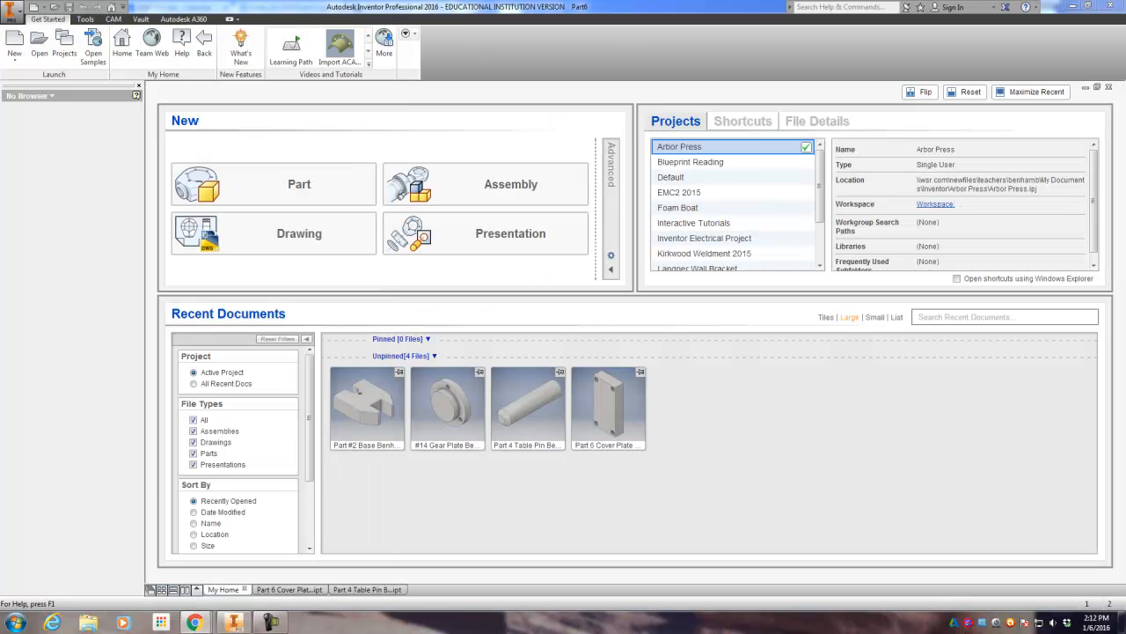
left_click(317, 212)
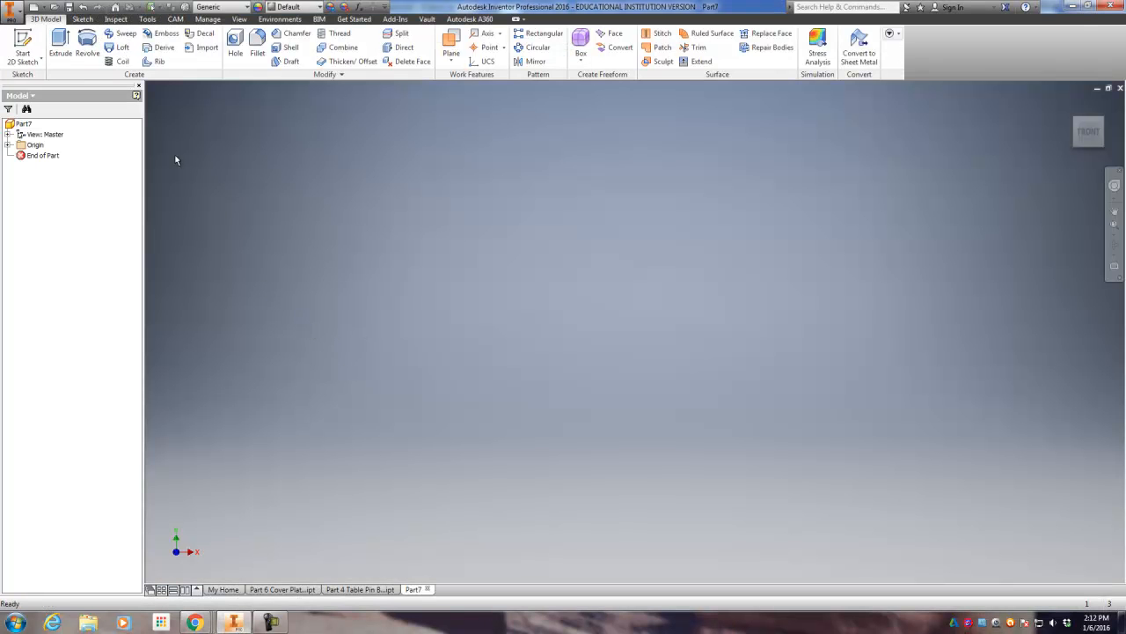
left_click(25, 45)
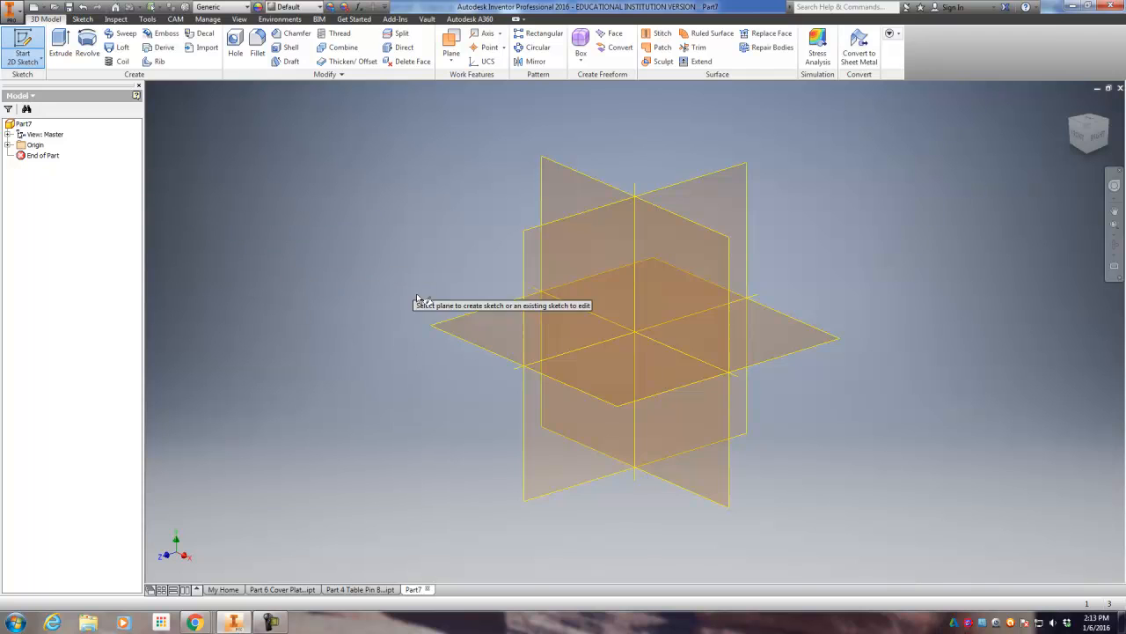
left_click(503, 324)
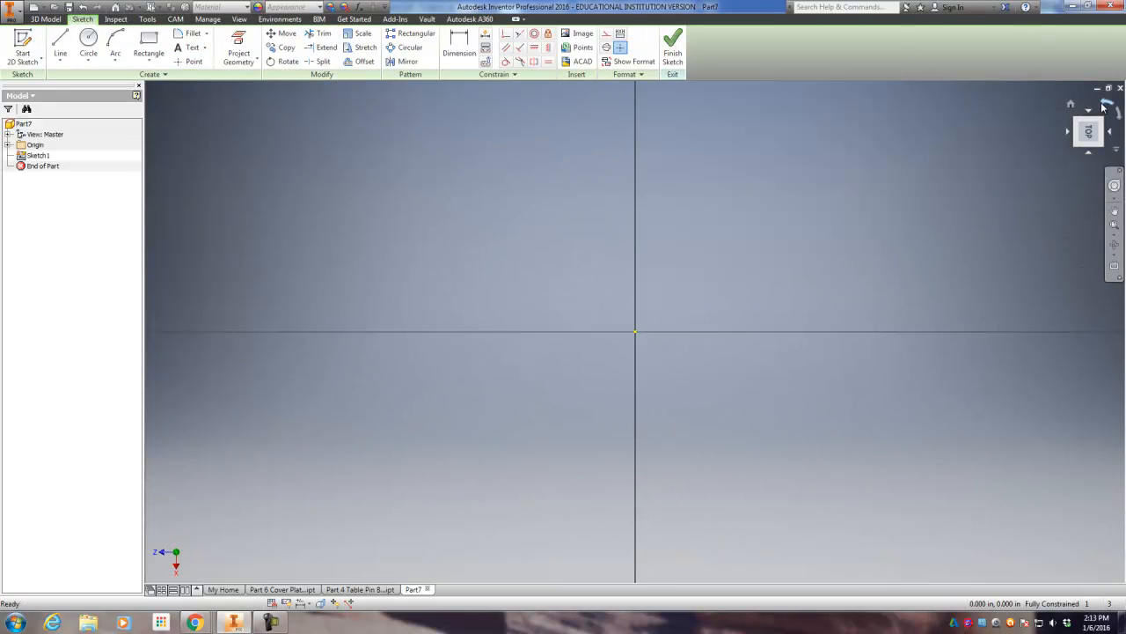
left_click(1081, 138)
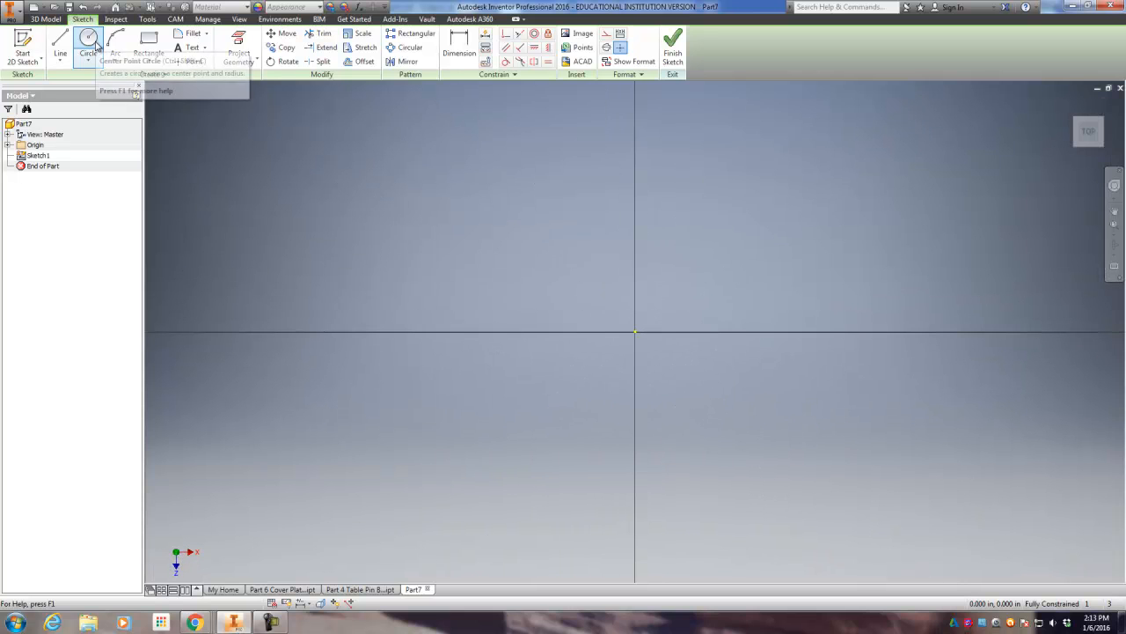
Step: Draw a circle of 2 in diameter centred on the sketch origin
left_click(93, 44)
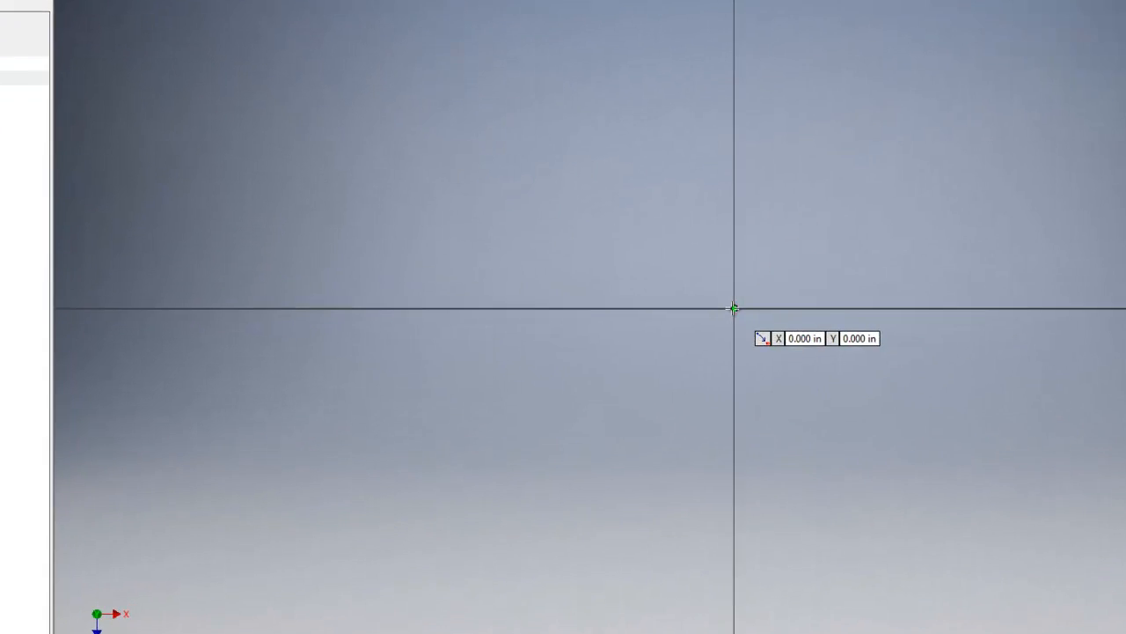
left_click(635, 331)
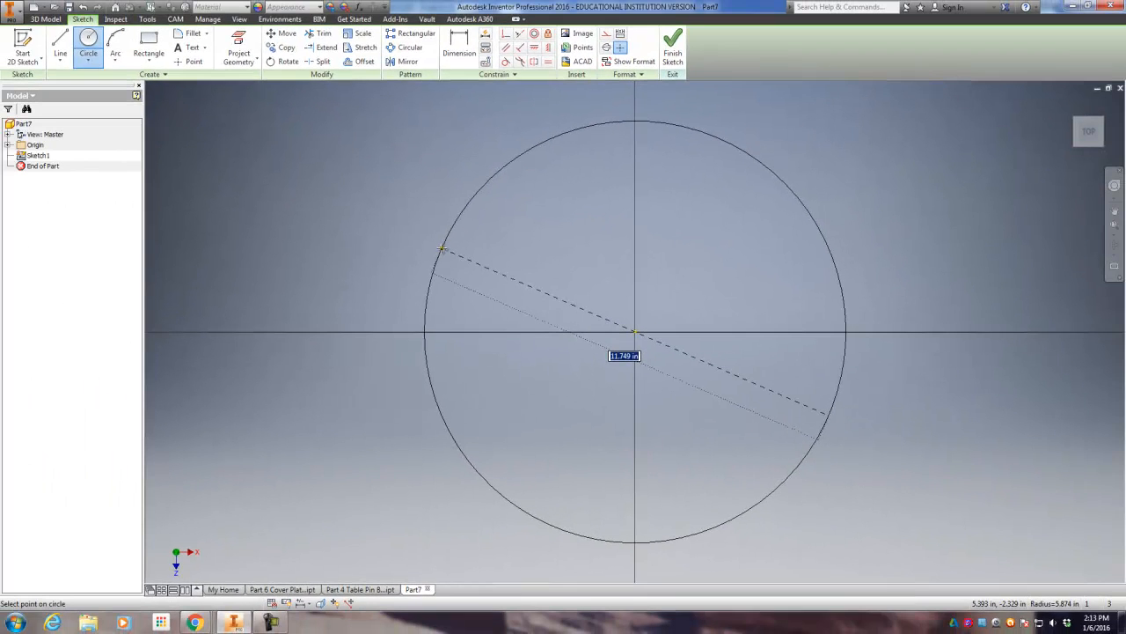
type("2")
key("Return")
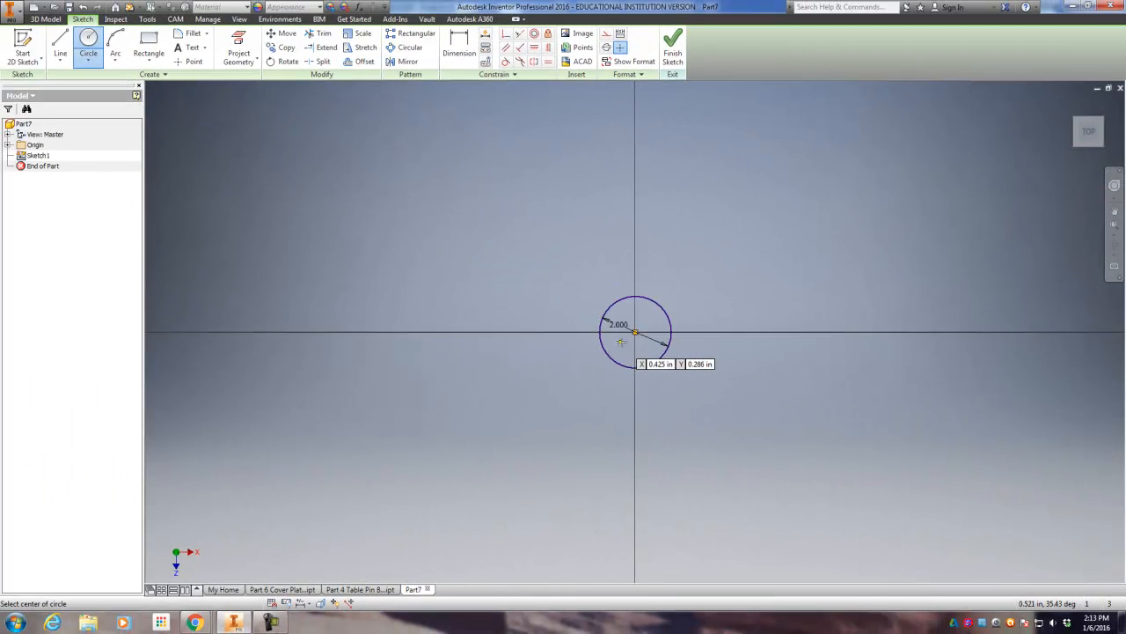
scroll(664, 338, "down", 3)
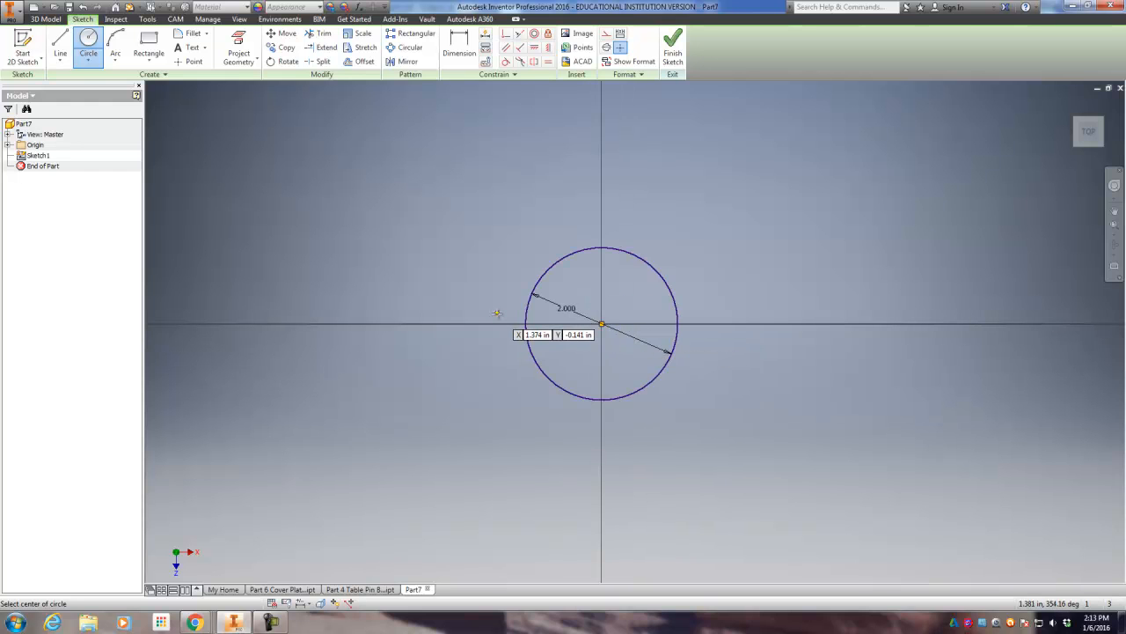
Step: Extrude the circle upward by 0.5 in into a solid disc
key("e")
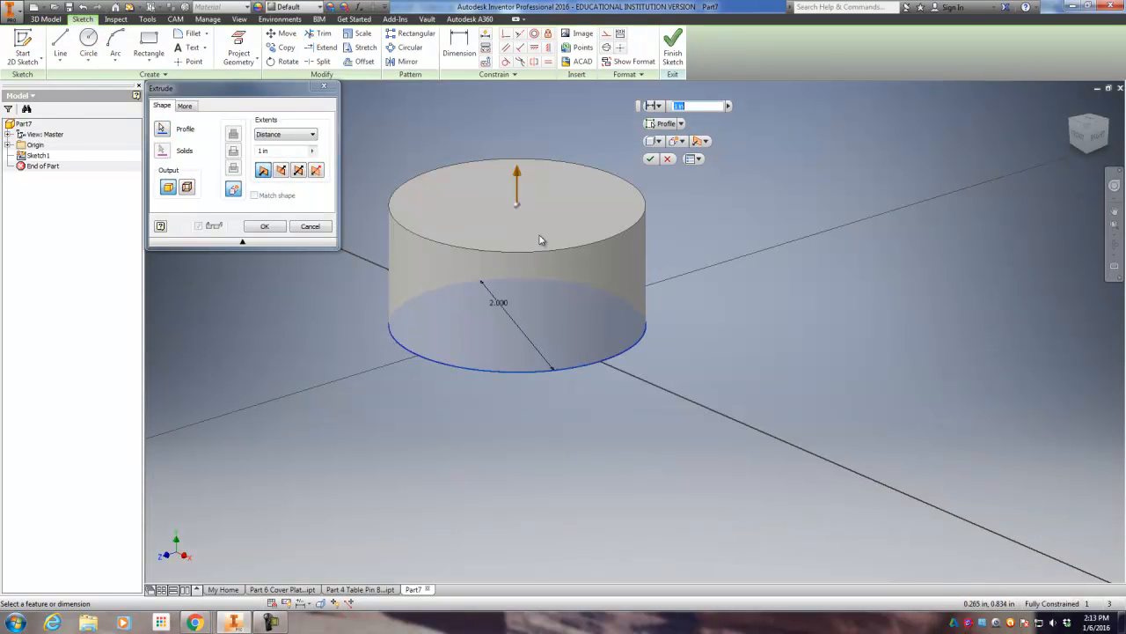
key("BackSpace")
type(".5")
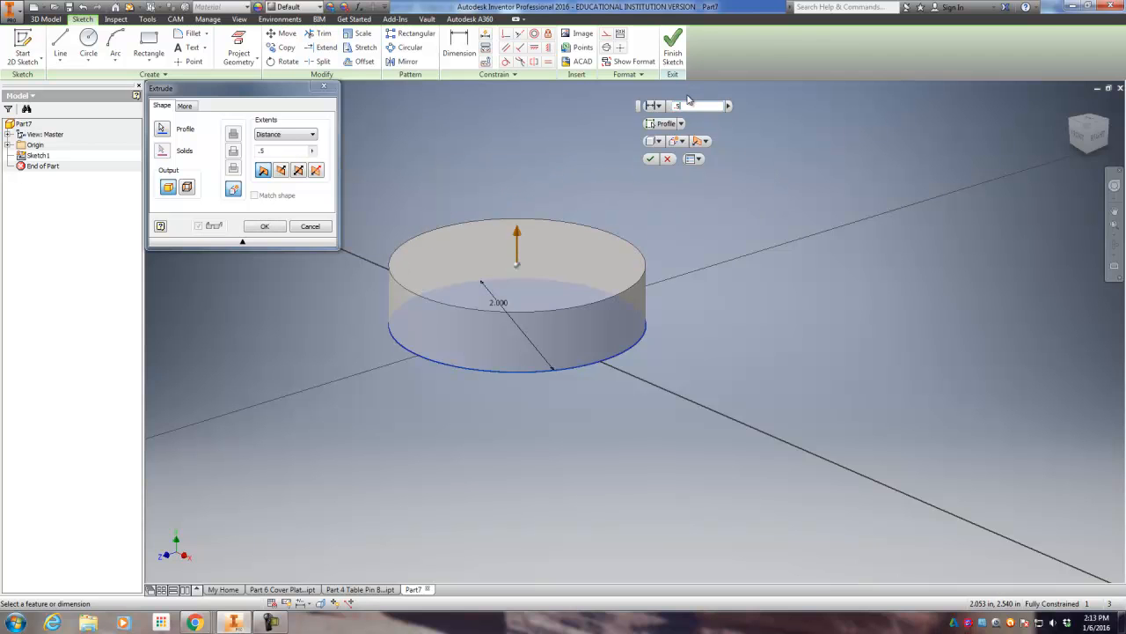
key("Return")
middle_click_drag(567, 158, 609, 216)
scroll(613, 214, "down", 3)
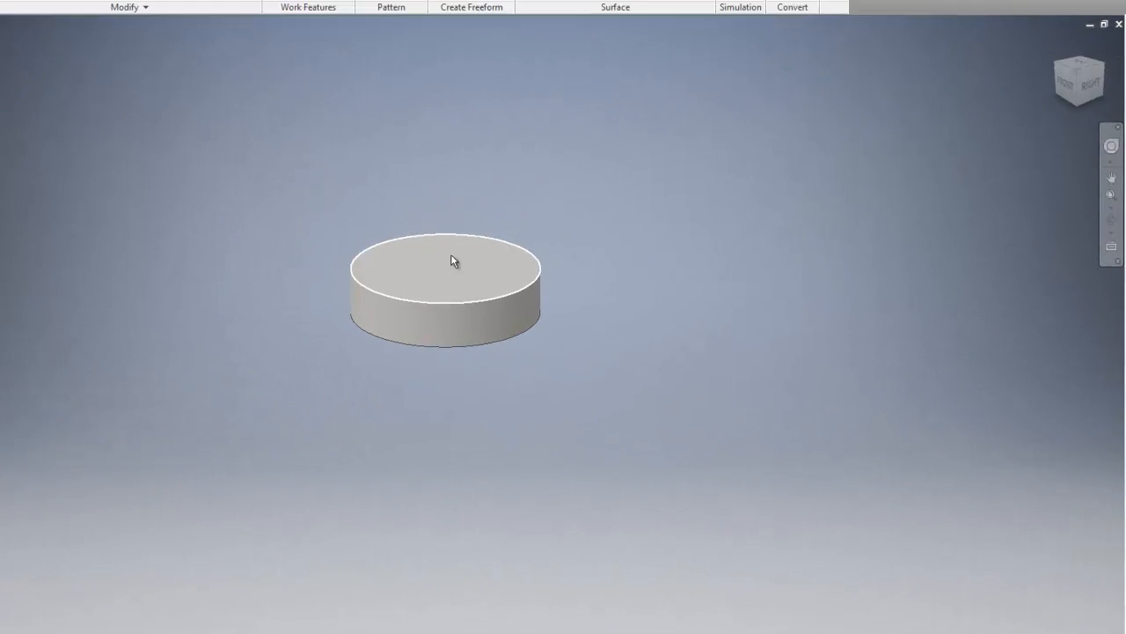
Step: Start a new sketch on the disc's top face and turn the top view upright
left_click(634, 275)
left_click(391, 222)
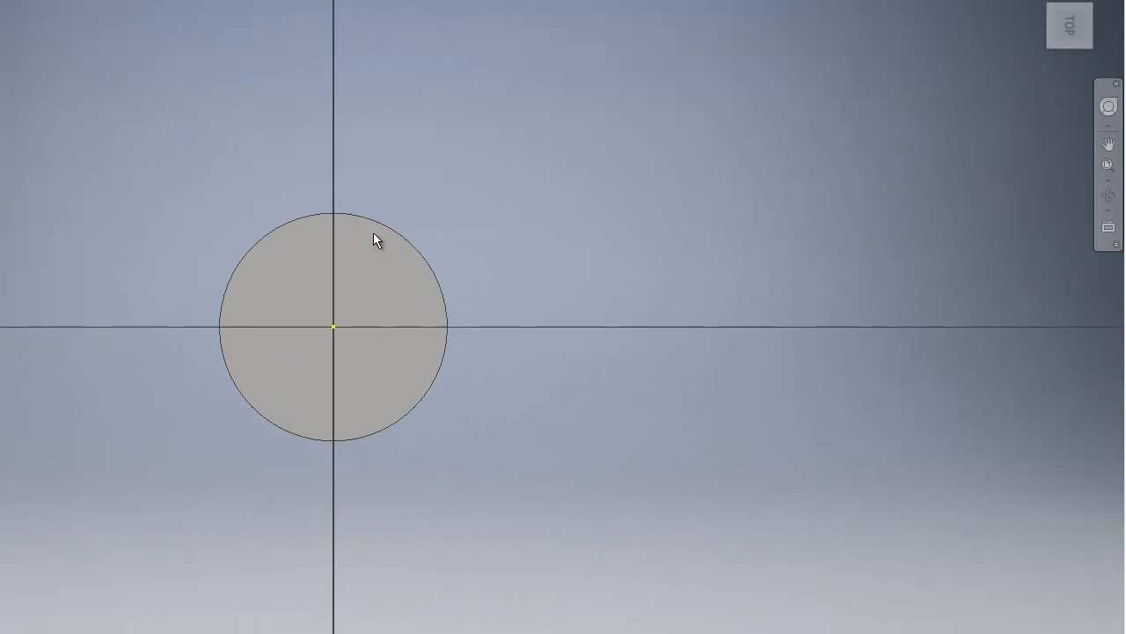
left_click(1070, 25)
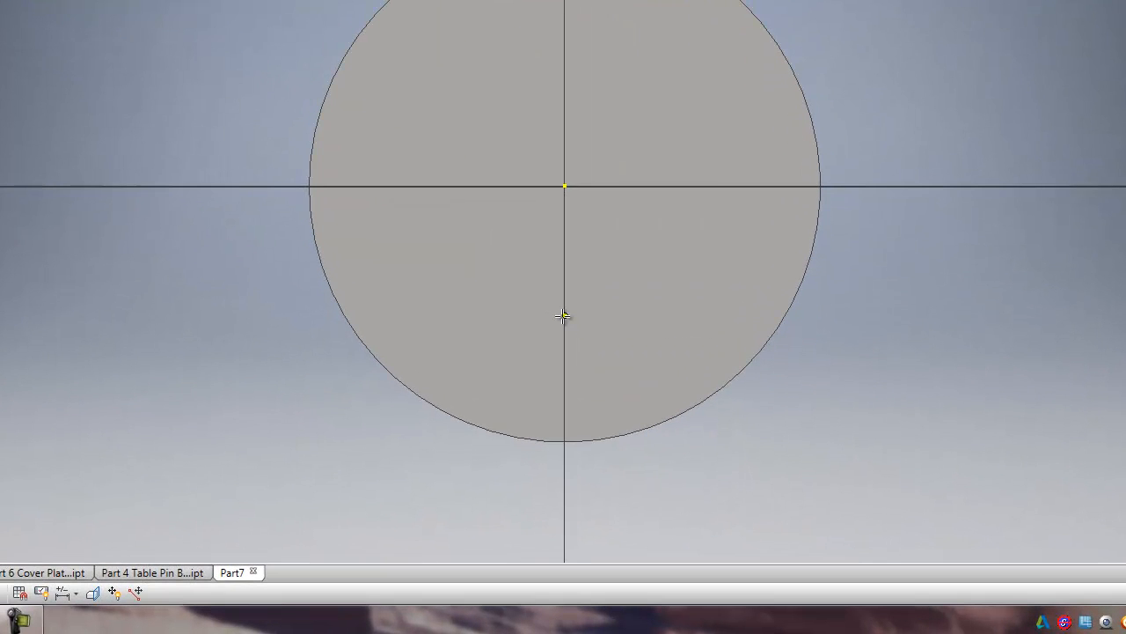
Step: Draw a small circle on the vertical axis below the disc's centre, with its diameter set to .125*2
left_click(594, 361)
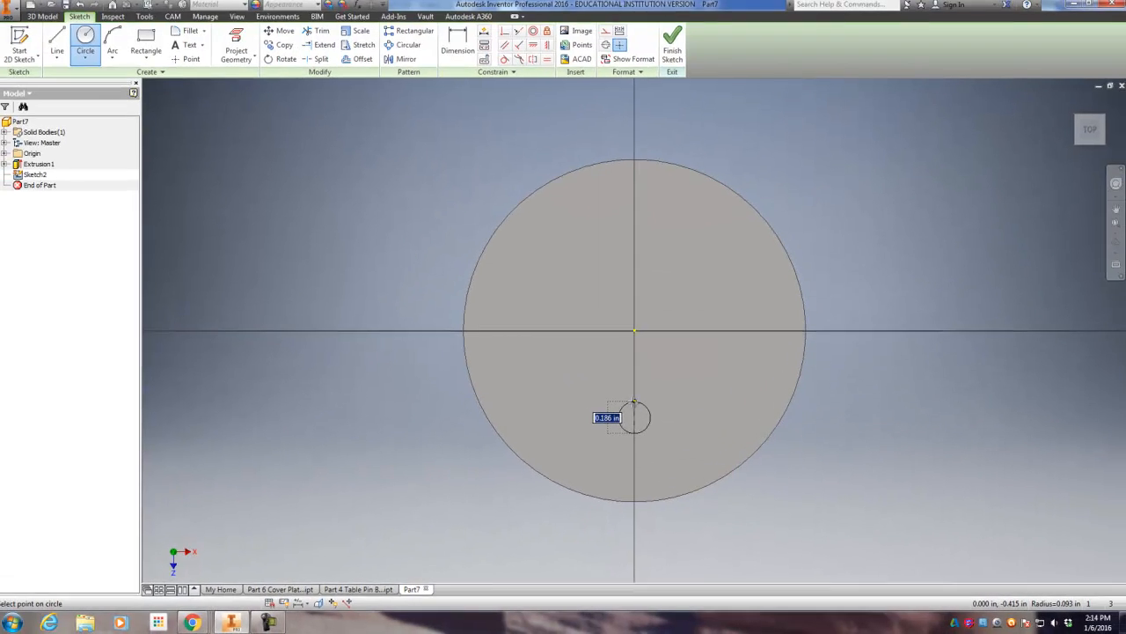
type(".125*2")
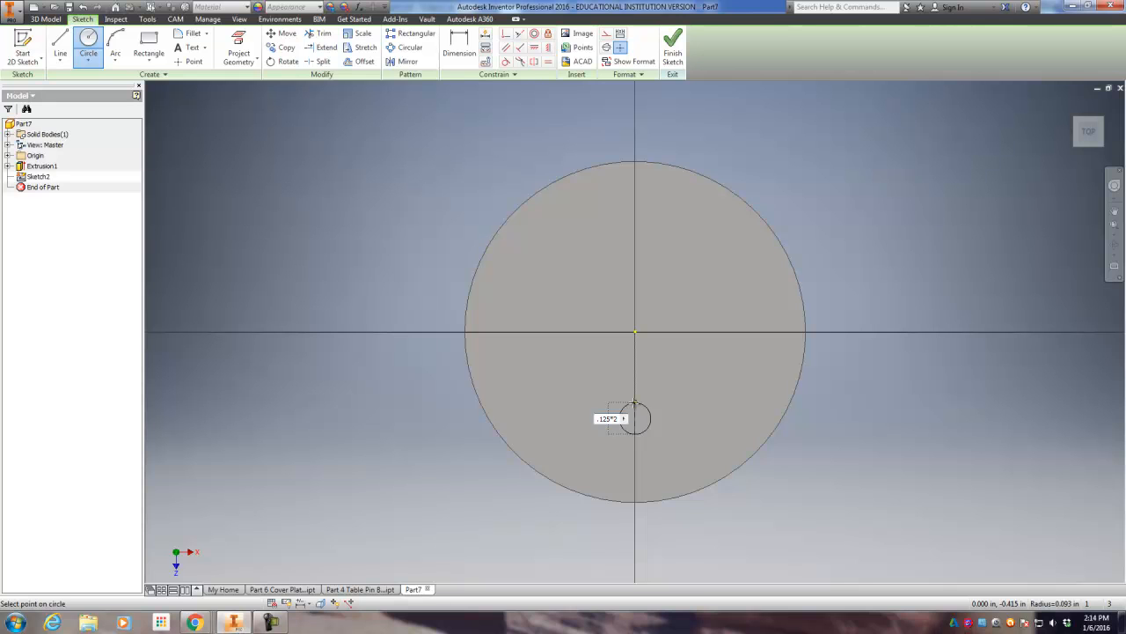
key("Return")
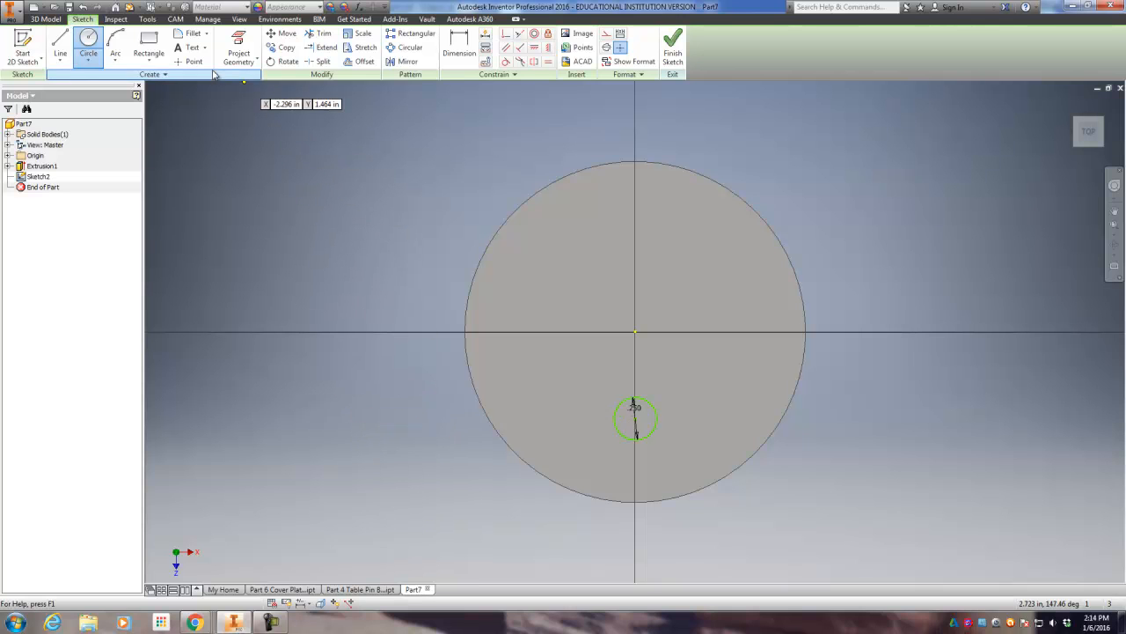
left_click(459, 44)
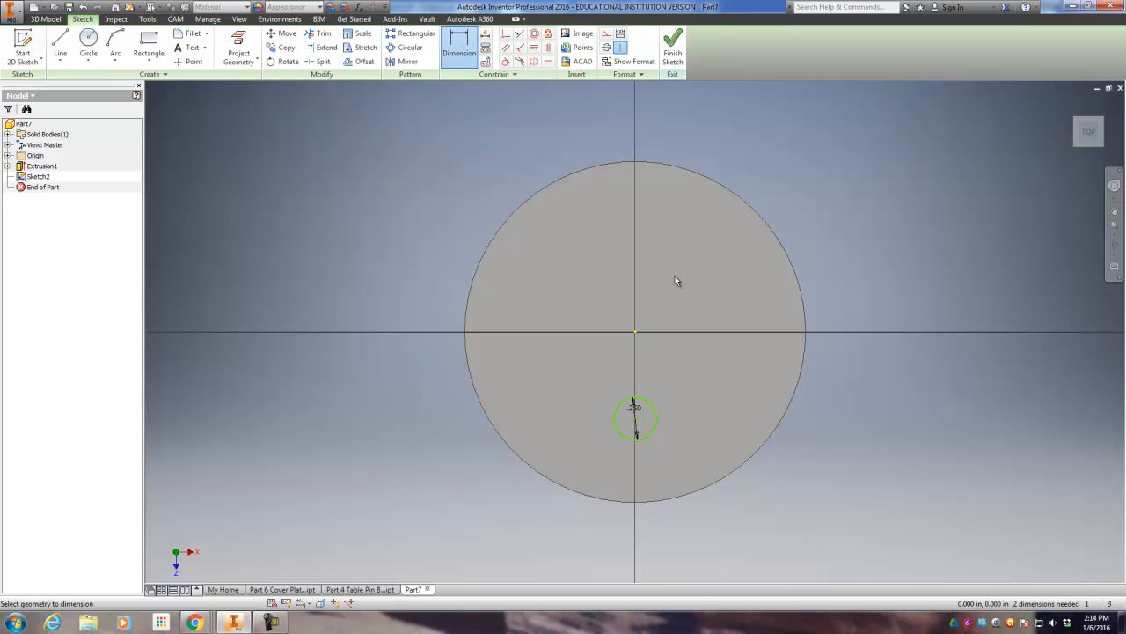
left_click(636, 411)
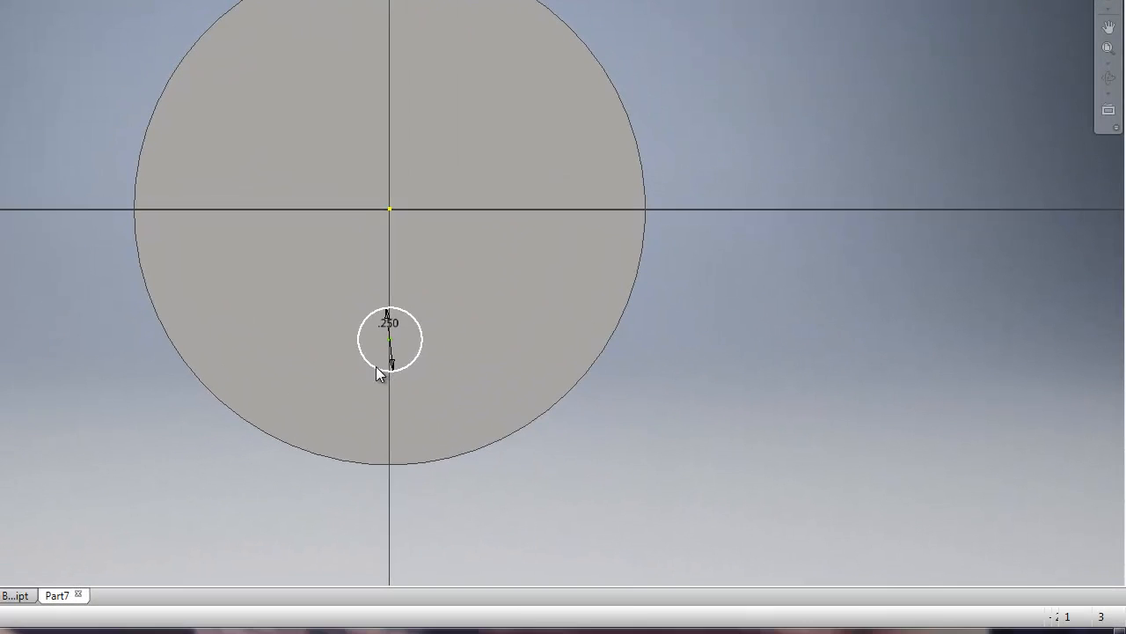
left_click(627, 438)
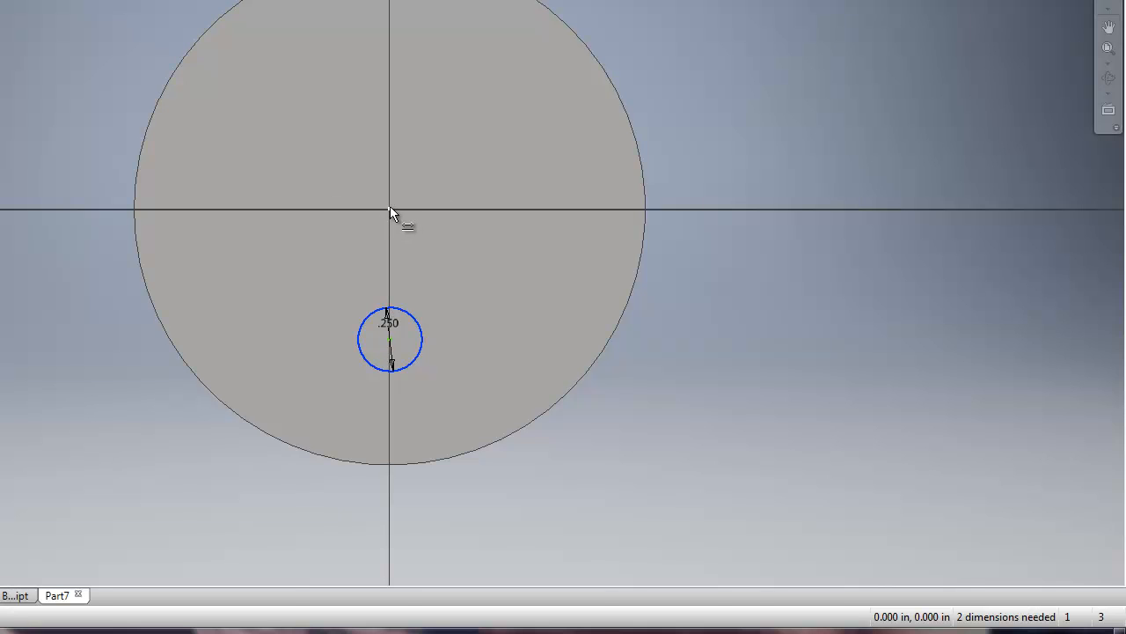
left_click(362, 250)
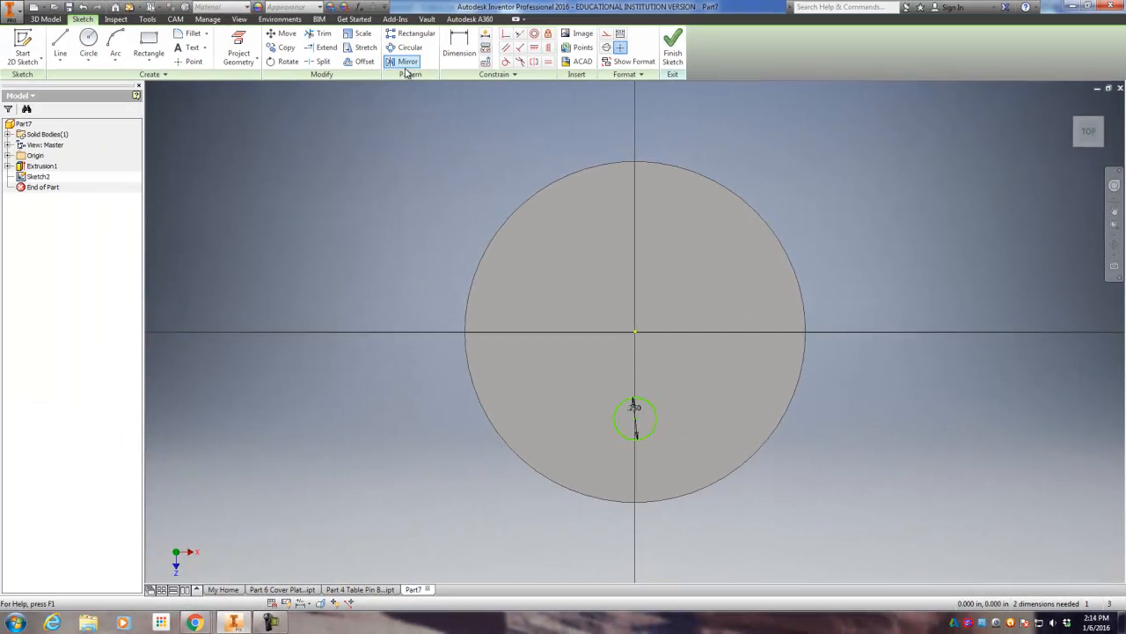
Step: Project the disc's outer edge into the sketch with Project Geometry
left_click(238, 49)
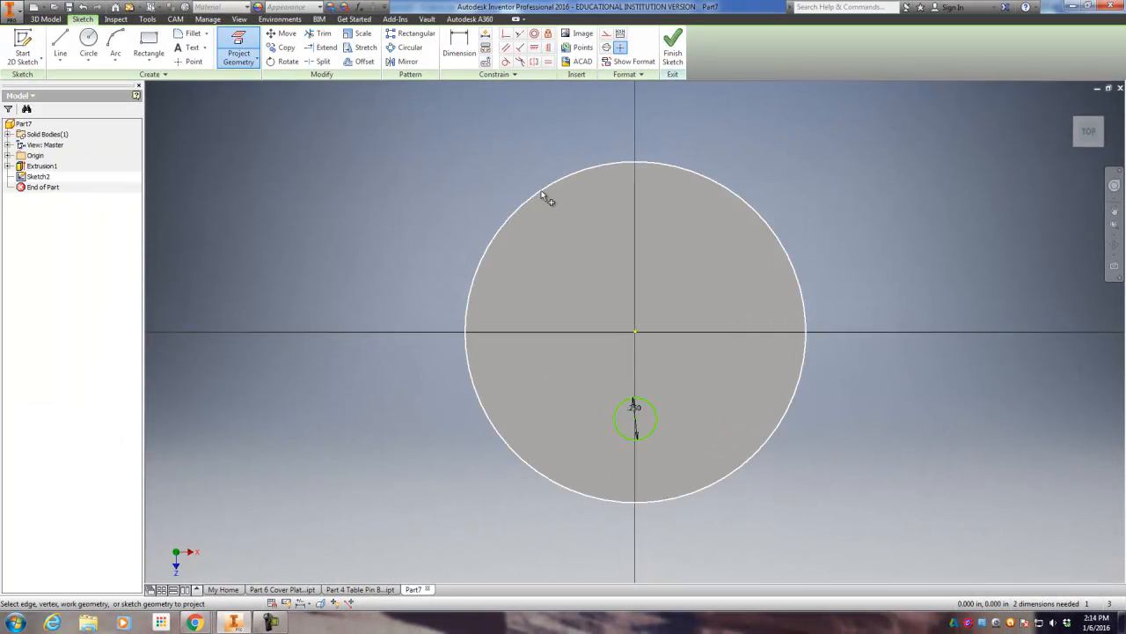
left_click(587, 226)
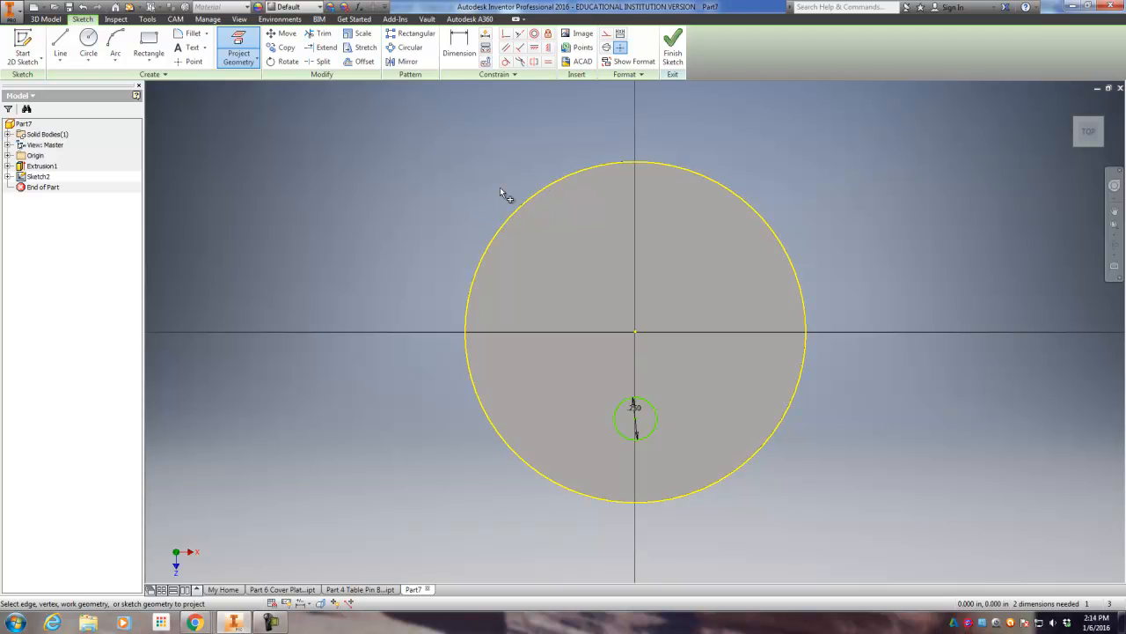
left_click(634, 333)
Step: Dimension the vertical distance from the disc's centre to the small circle's centre and set it to .375 in
left_click(458, 42)
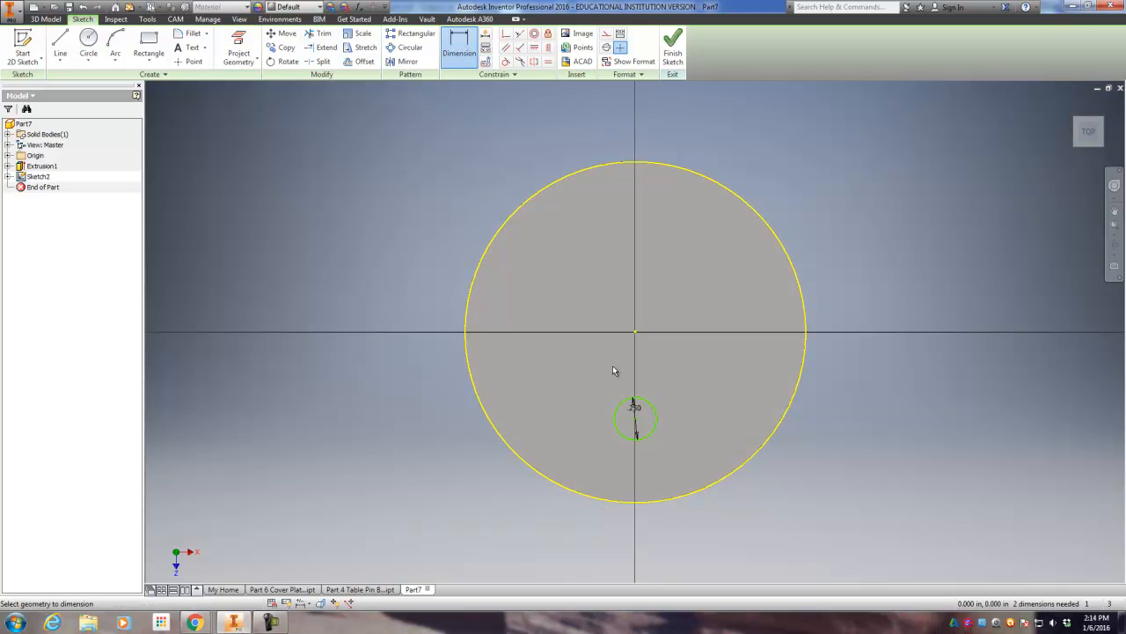
left_click(636, 404)
scroll(635, 333, "up", 4)
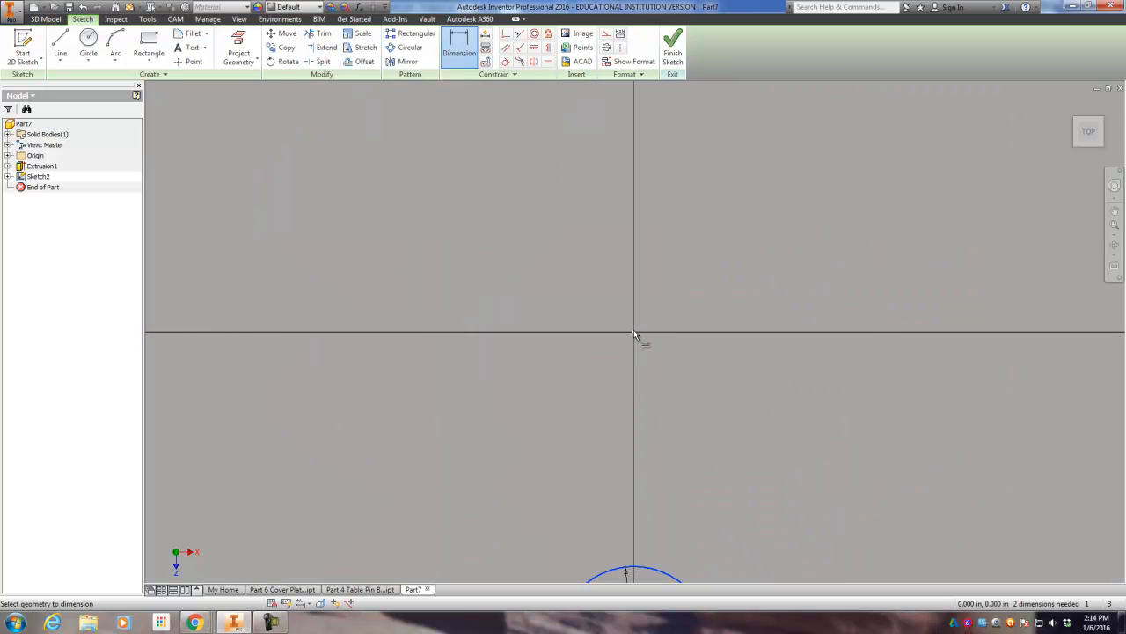
left_click(634, 332)
scroll(480, 350, "down", 5)
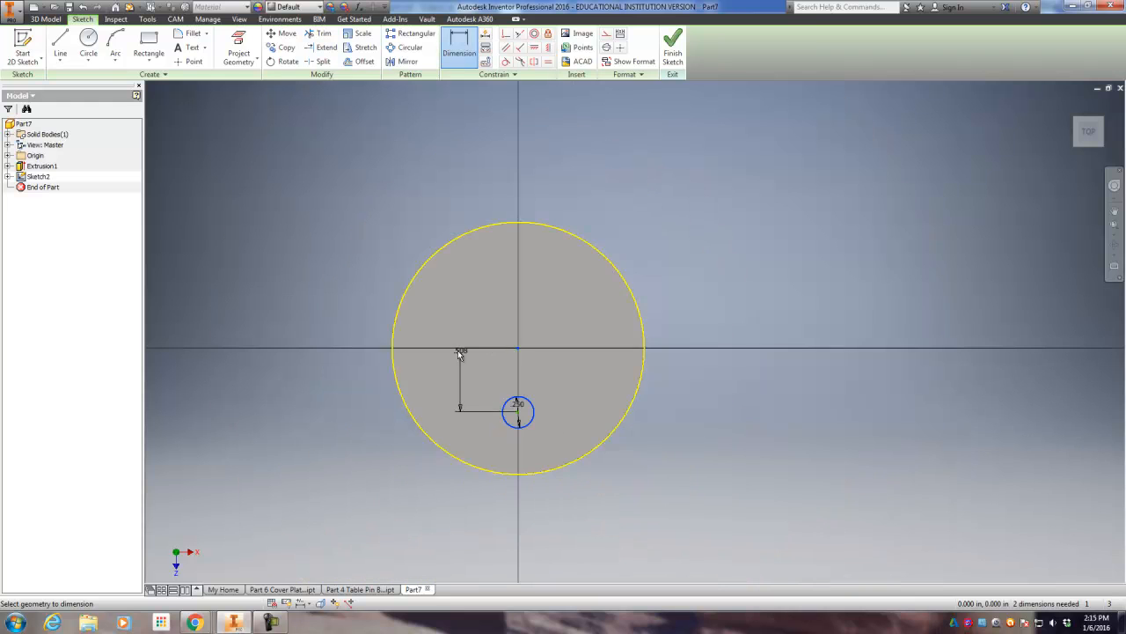
scroll(320, 383, "up", 3)
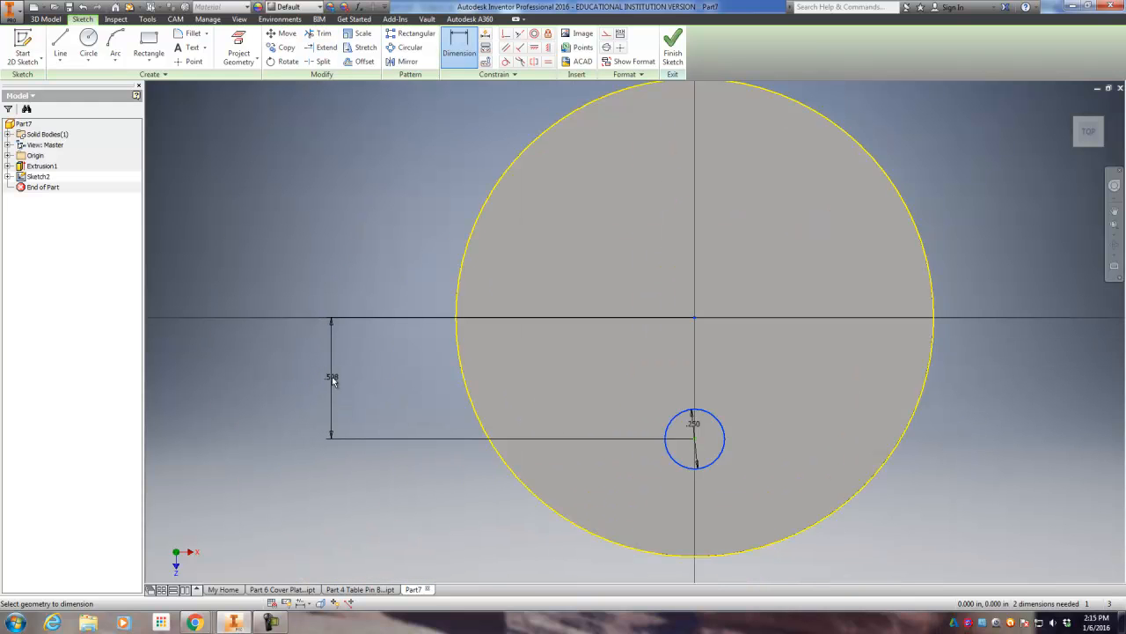
left_click(334, 379)
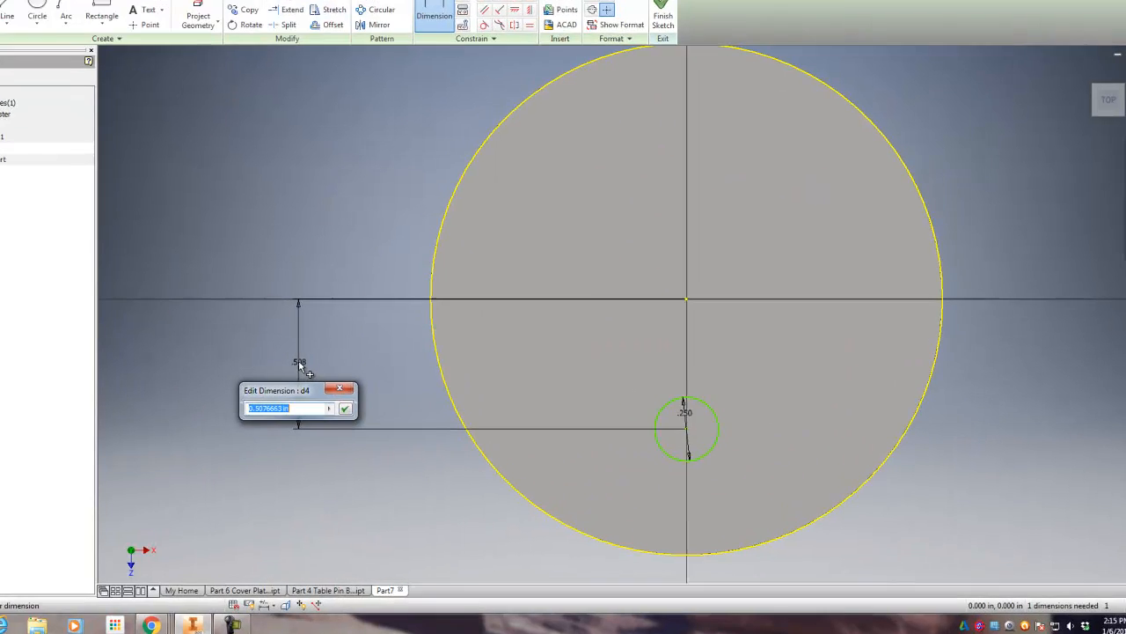
type(".375")
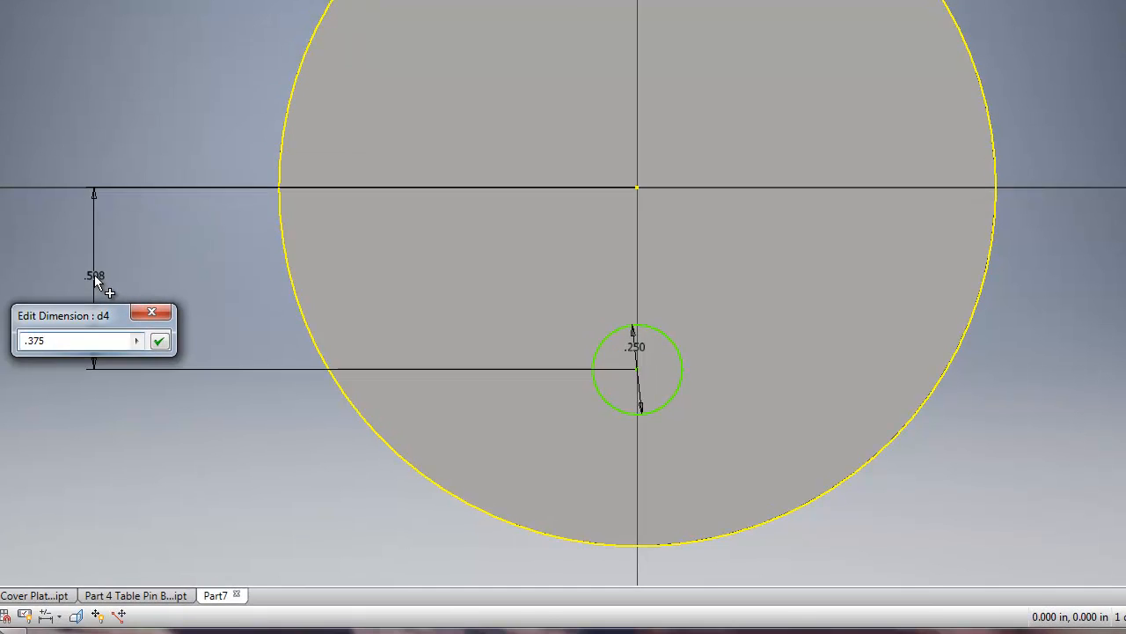
key("Return")
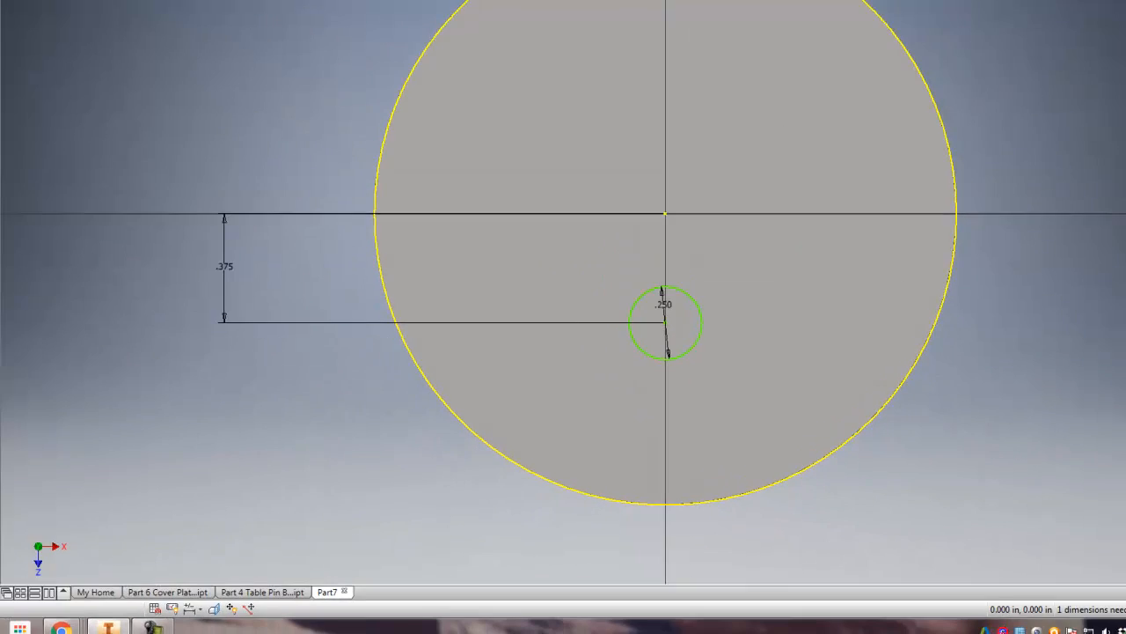
Step: Draw a near-vertical line from the small circle's left quadrant point down past the disc's lower edge
left_click(63, 38)
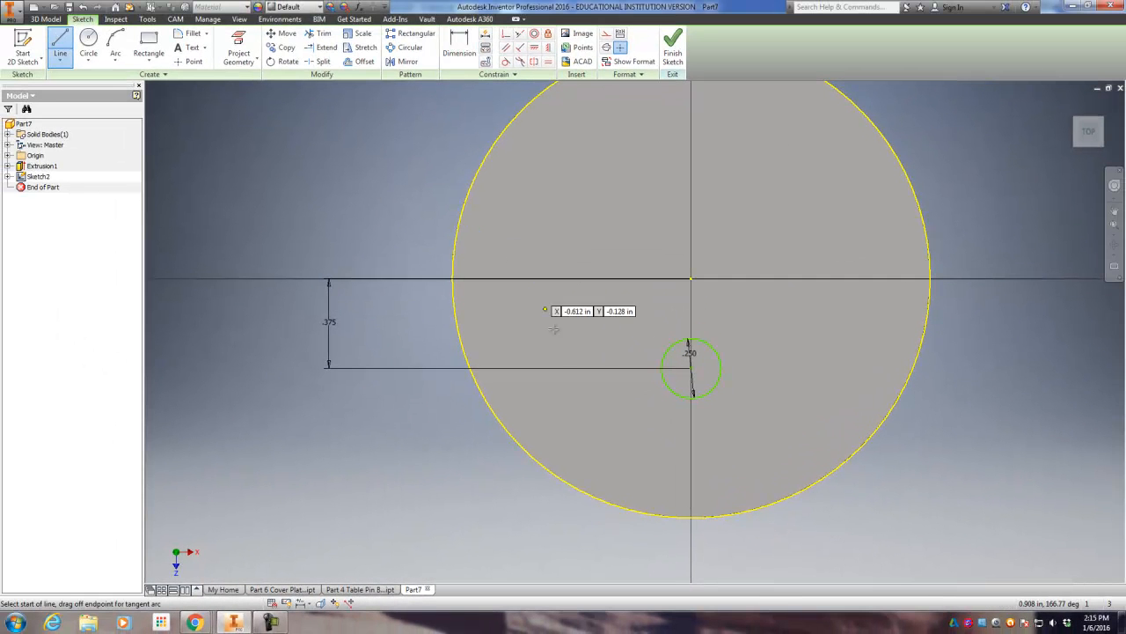
left_click(662, 368)
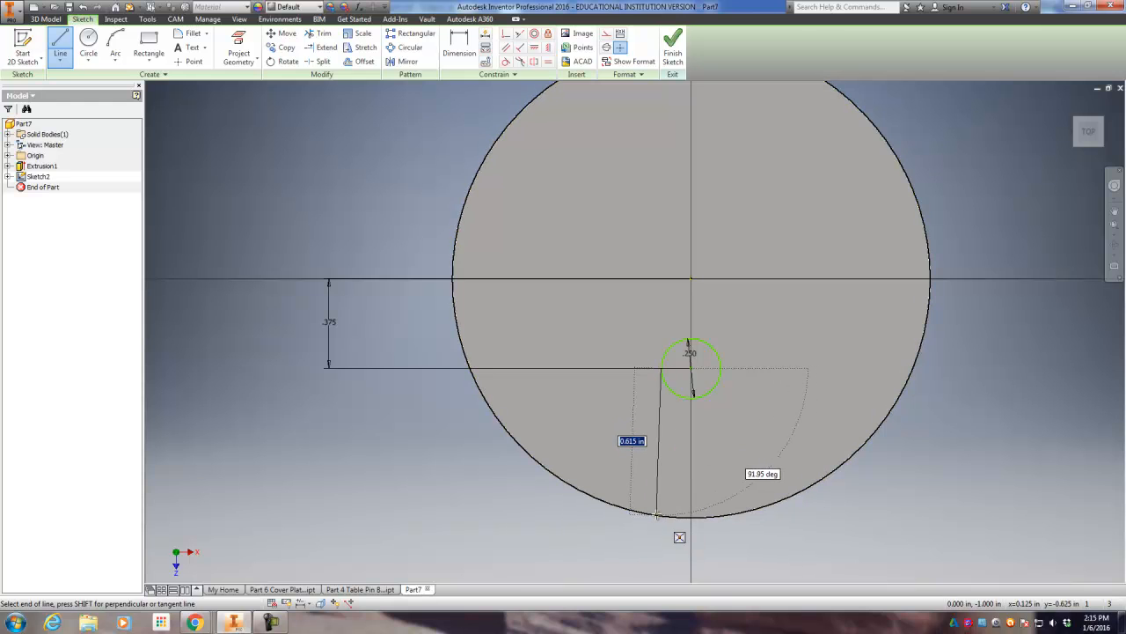
scroll(676, 518, "up", 3)
middle_click_drag(668, 538, 571, 400)
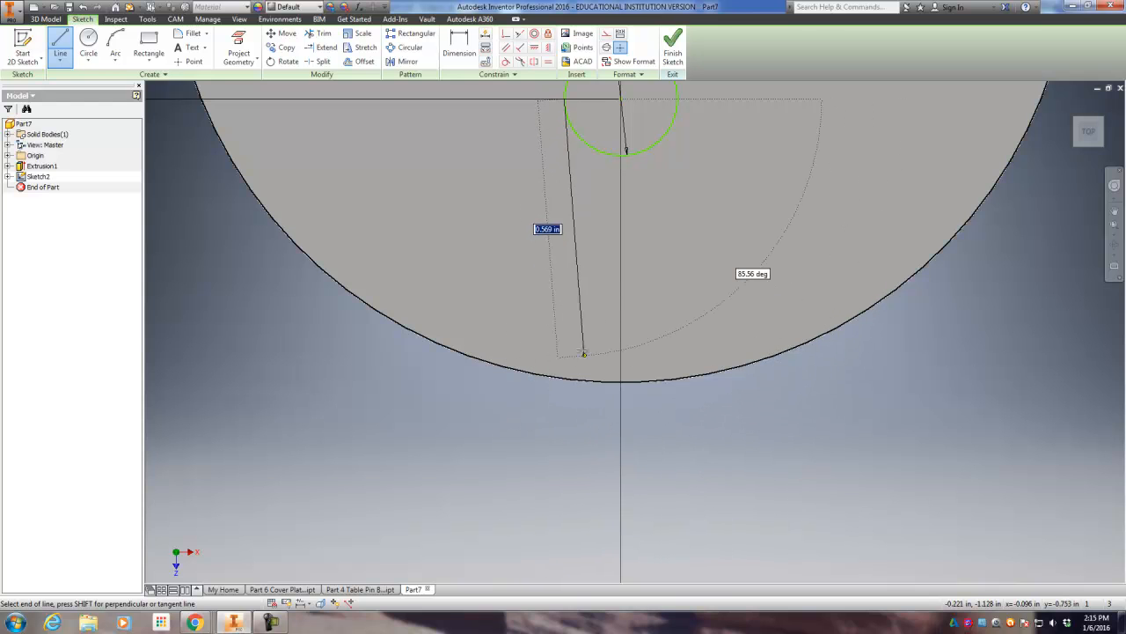
left_click(553, 477)
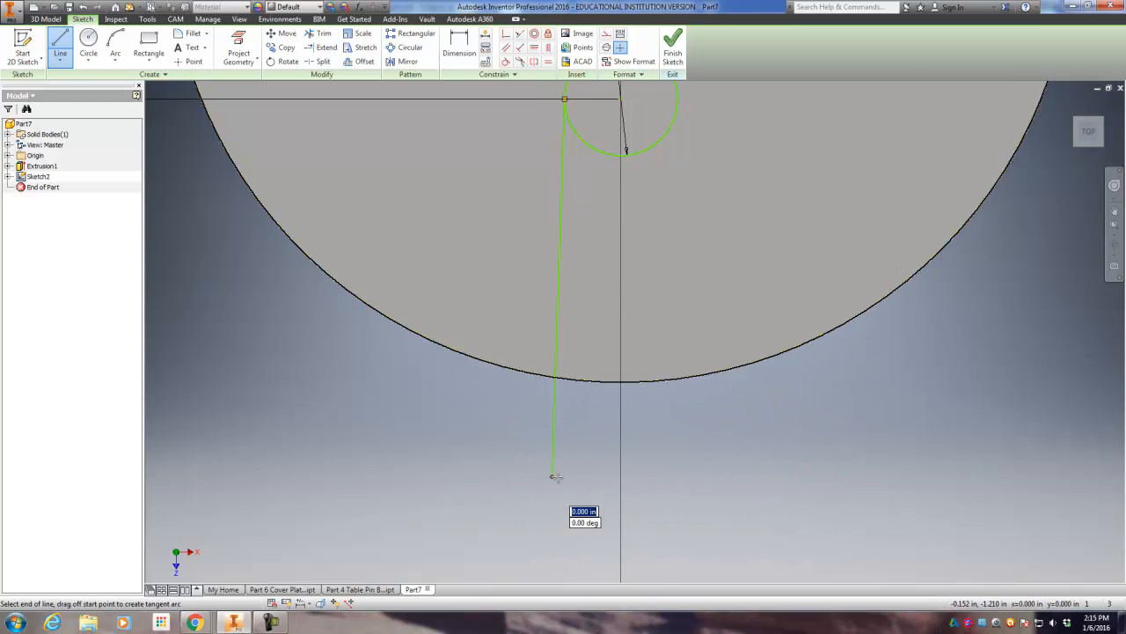
right_click(673, 500)
left_click(715, 497)
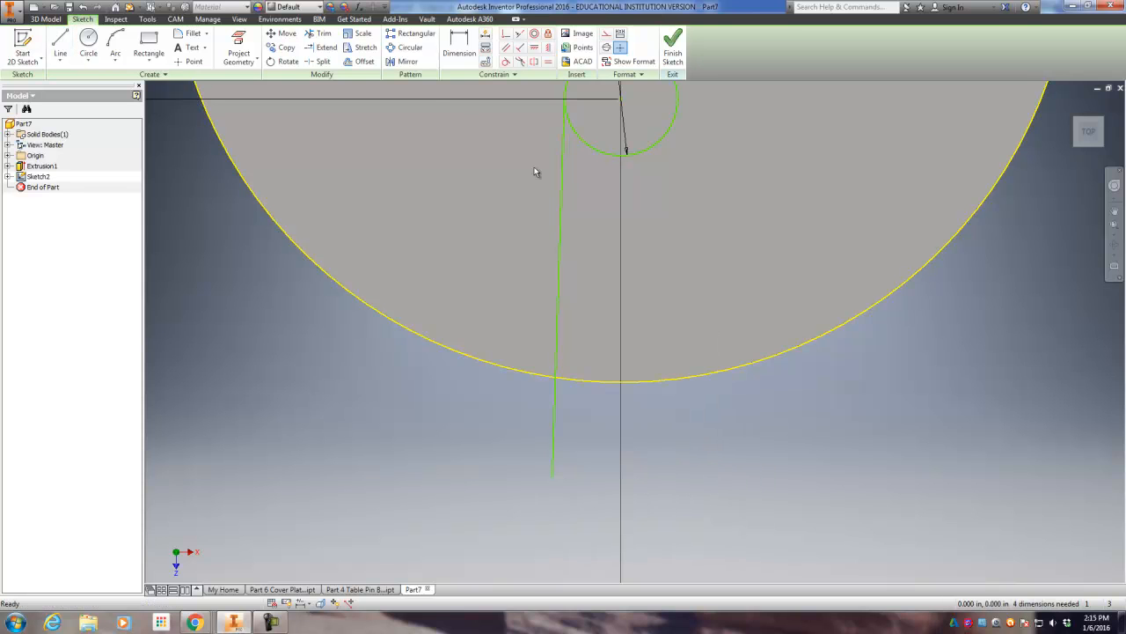
Step: Draw a near-vertical line from the small circle's right quadrant point down past the disc's lower edge
scroll(492, 230, "down", 3)
left_click(60, 44)
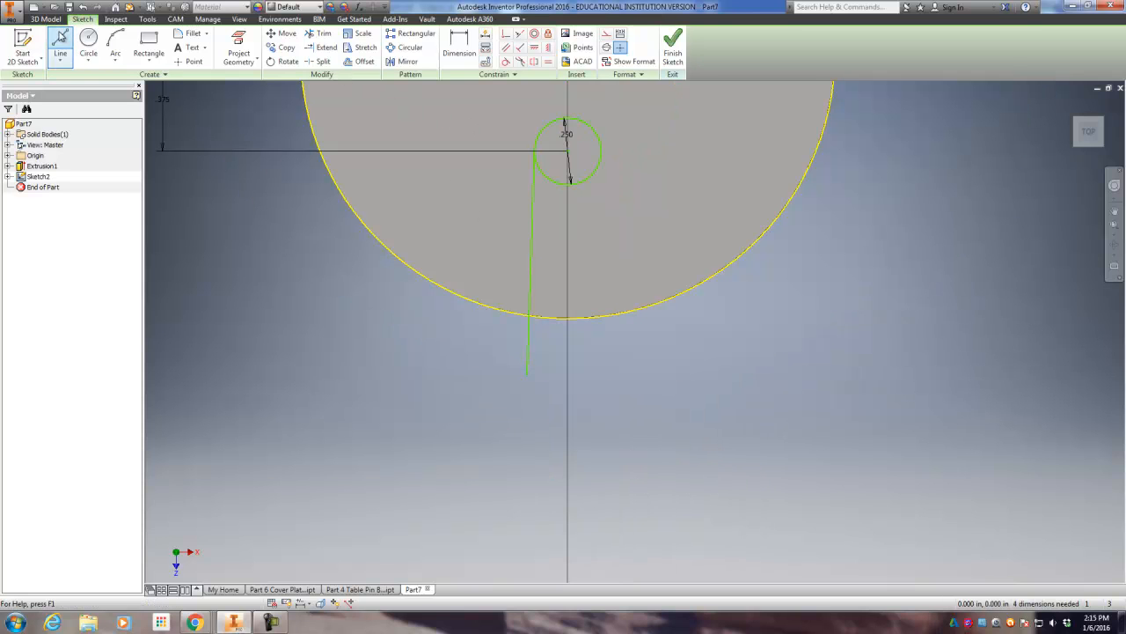
left_click(601, 153)
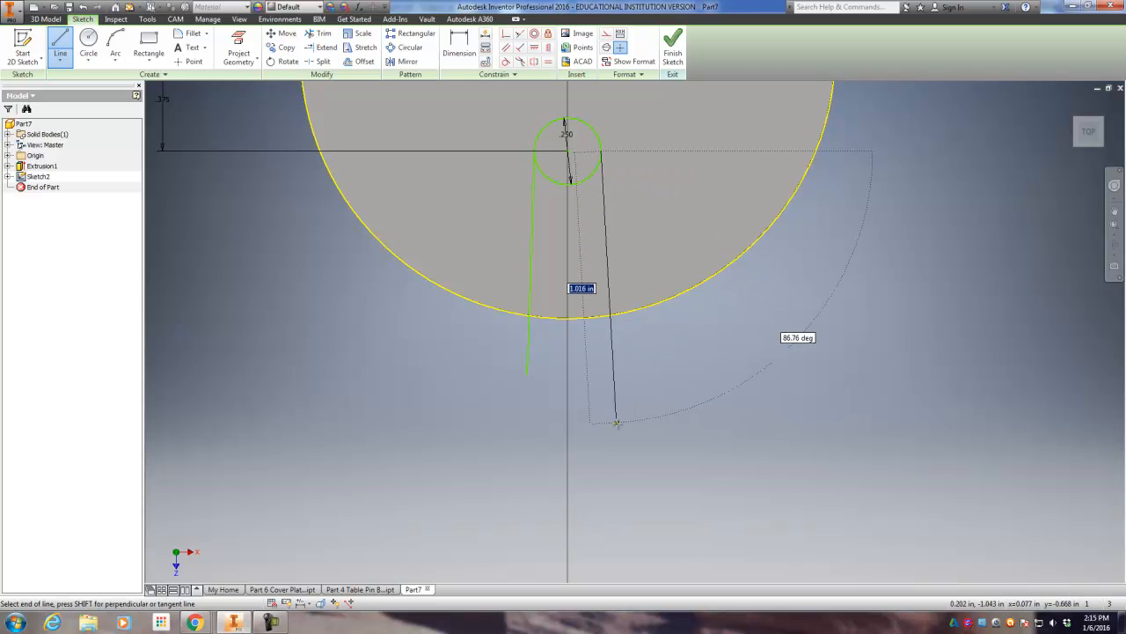
left_click(627, 383)
right_click(625, 378)
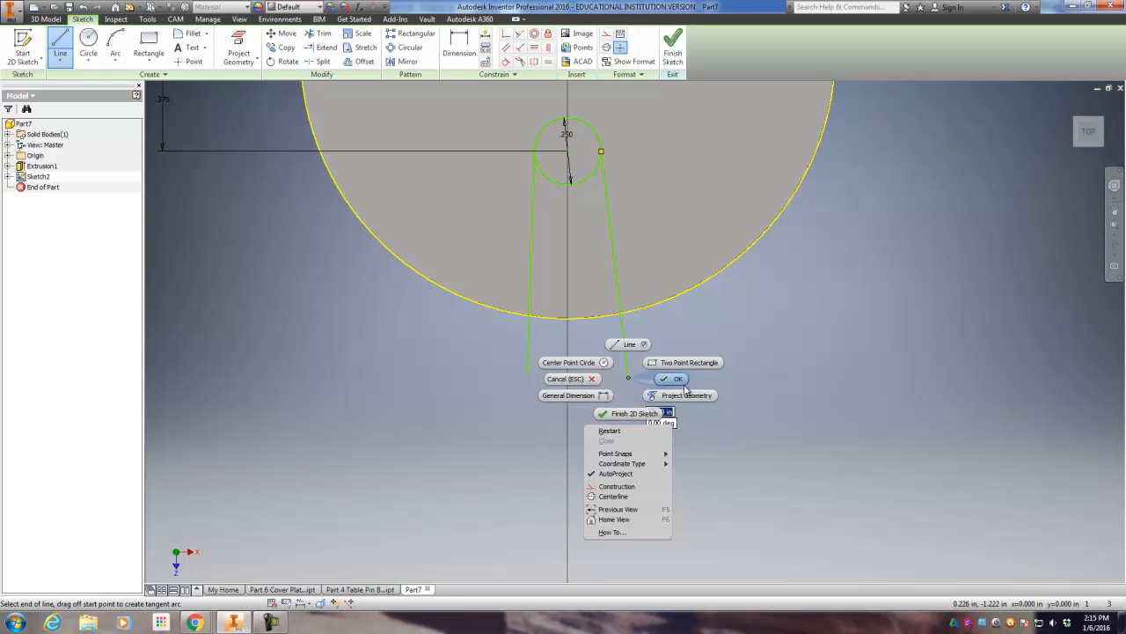
left_click(667, 417)
Step: Apply a vertical constraint to both side lines of the lower slot
middle_click_drag(623, 350, 594, 412)
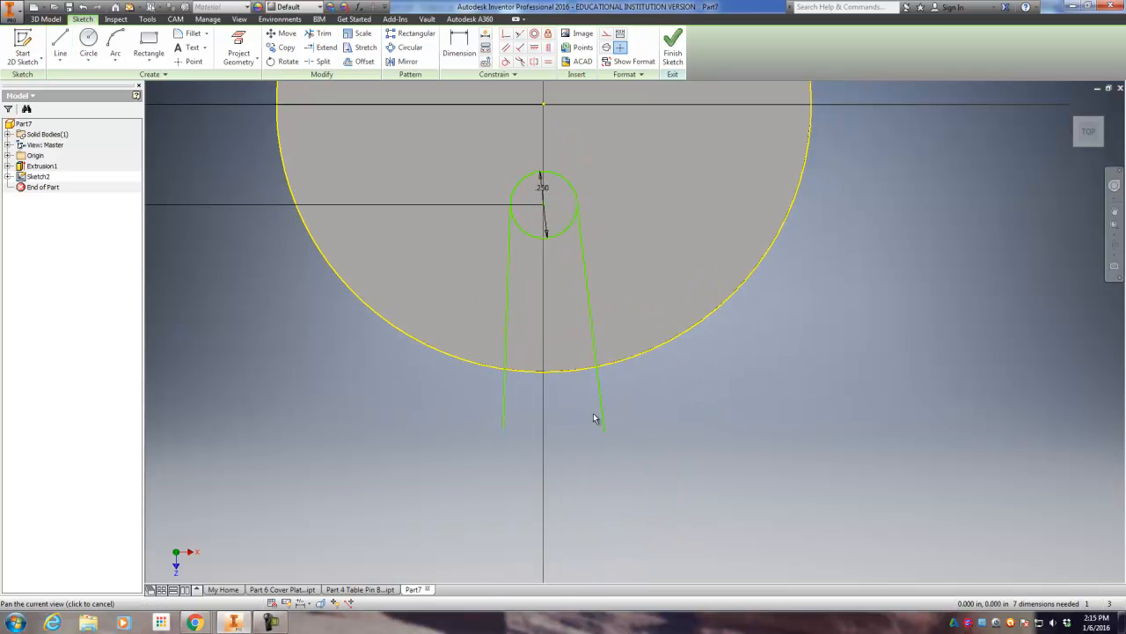
left_click(585, 303)
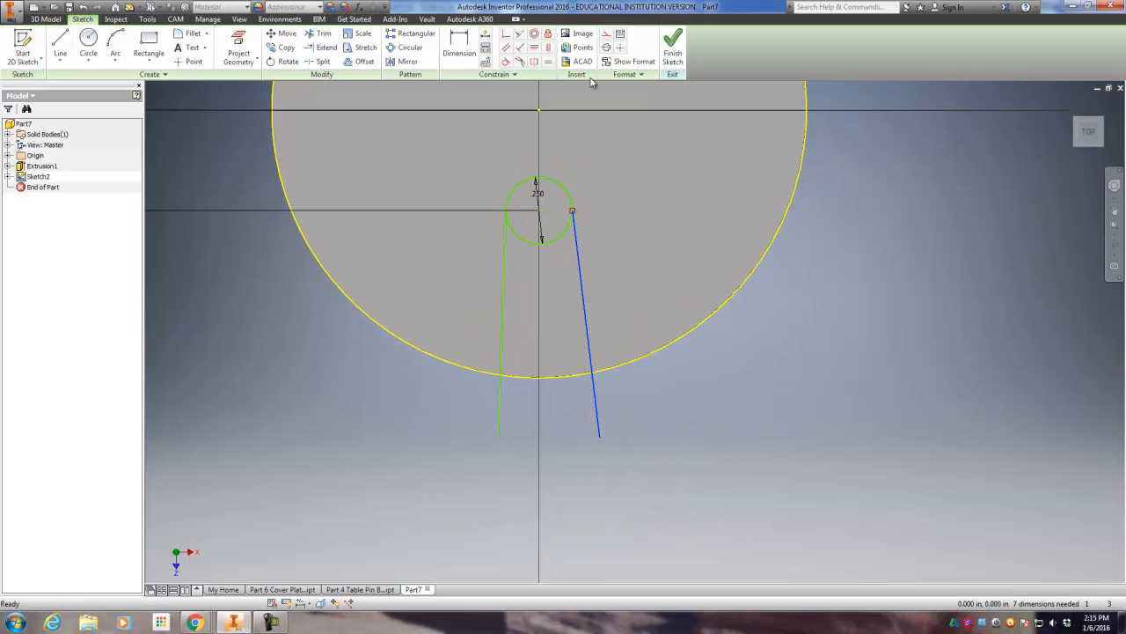
left_click(548, 48)
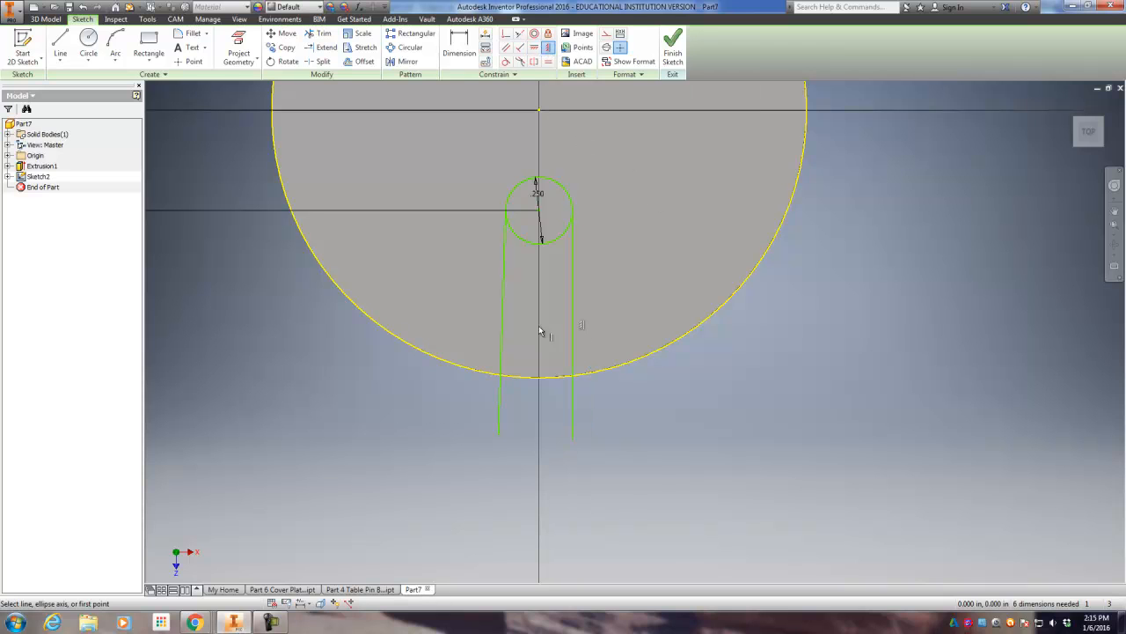
left_click(504, 294)
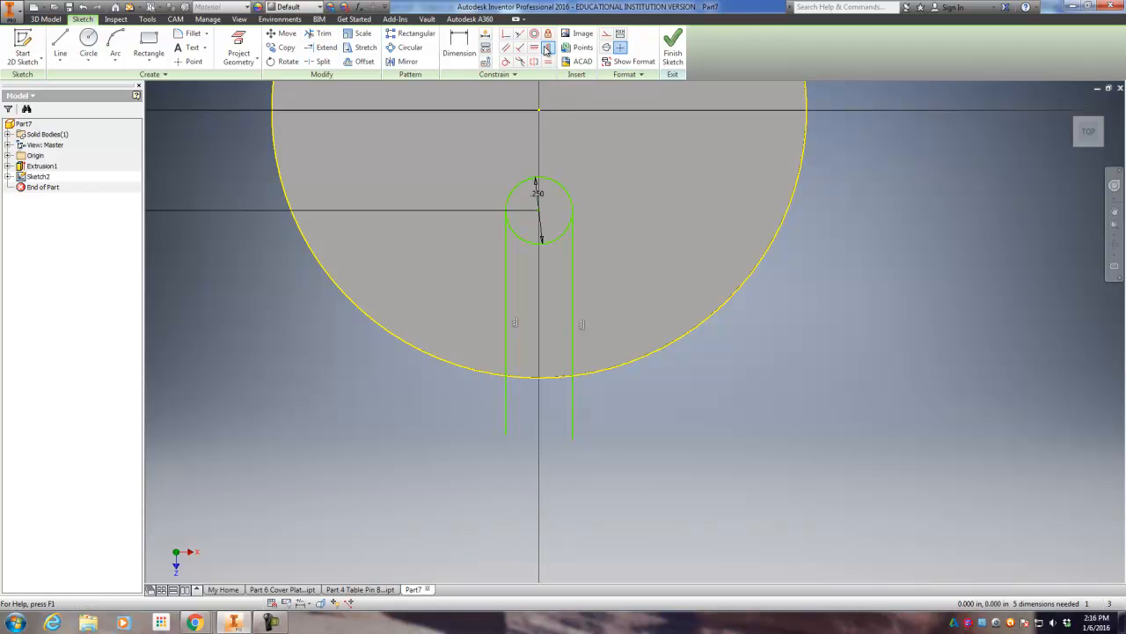
left_click(548, 48)
Step: Trim the two slot lines beyond the disc's edge and the lower half of the small circle to leave an open slot outline
scroll(674, 519, "down", 3)
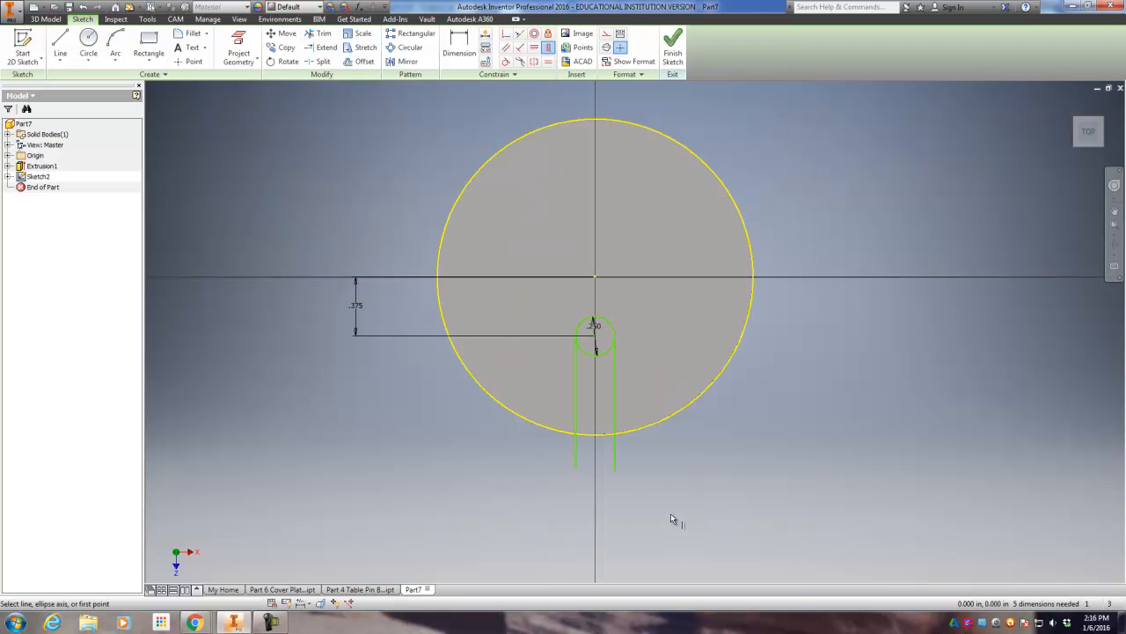
scroll(601, 443, "up", 3)
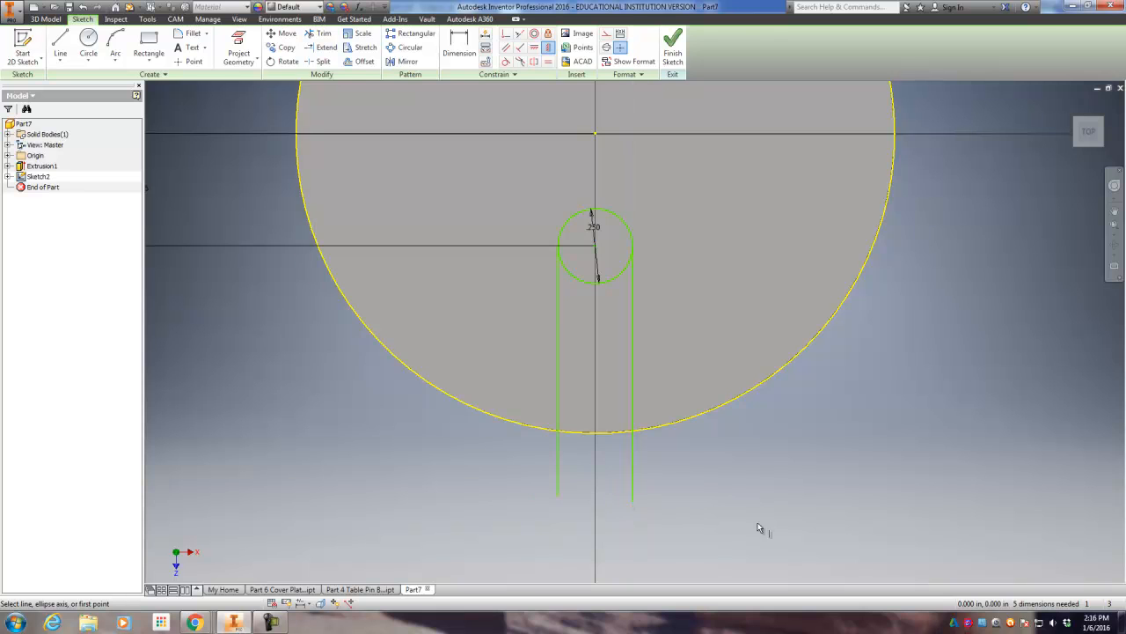
middle_click_drag(759, 525, 640, 526)
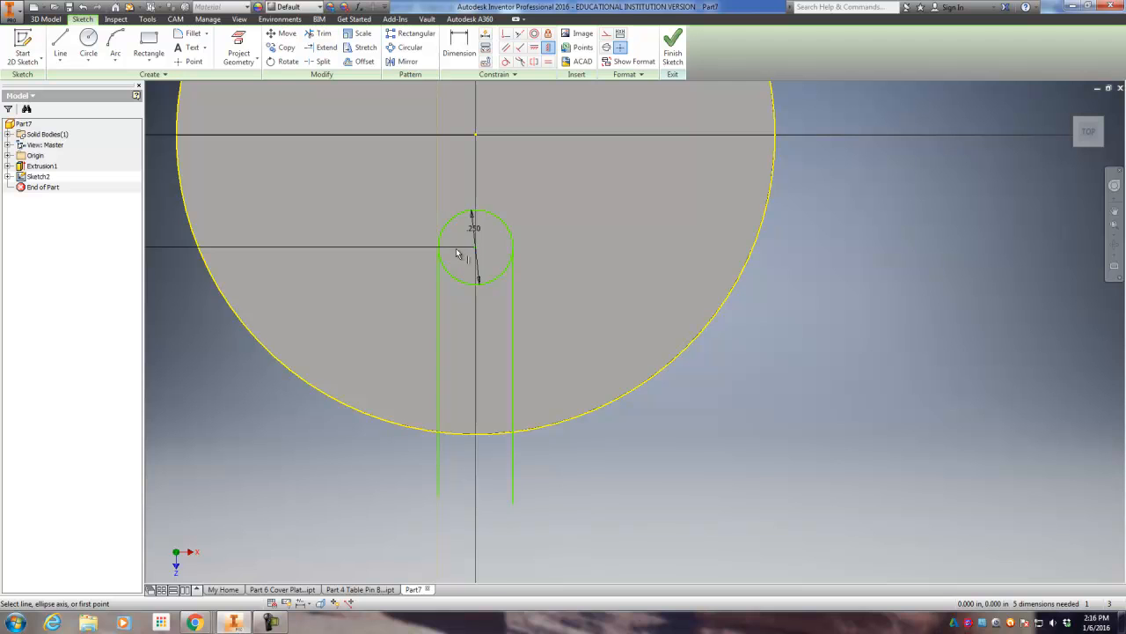
scroll(627, 467, "down", 3)
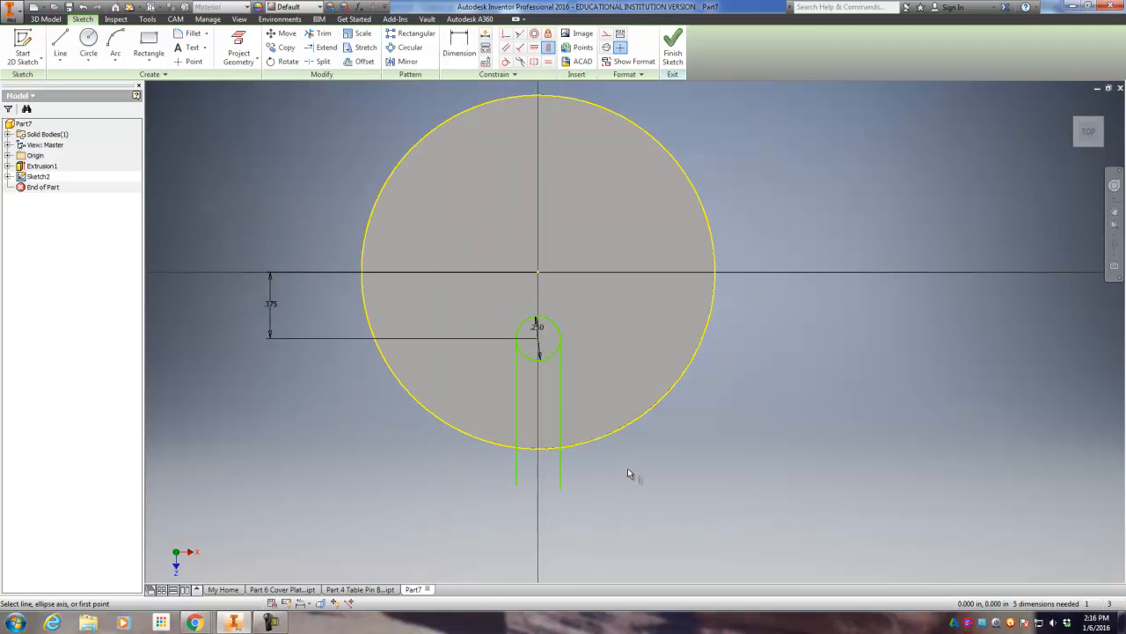
scroll(542, 477, "up", 4)
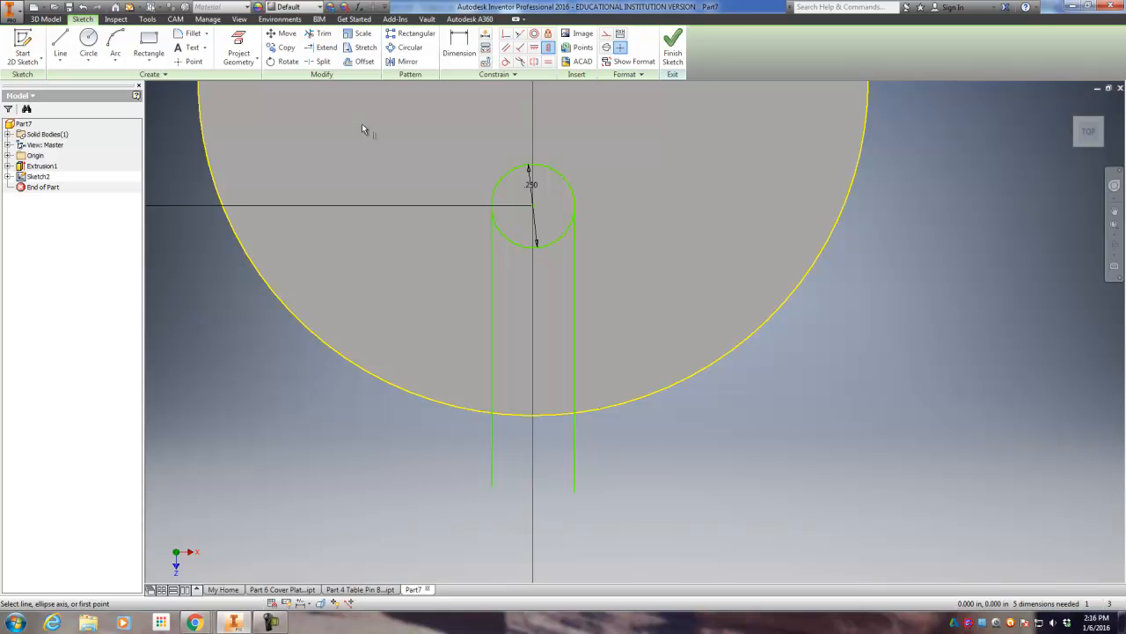
left_click(331, 36)
left_click(492, 445)
left_click(575, 461)
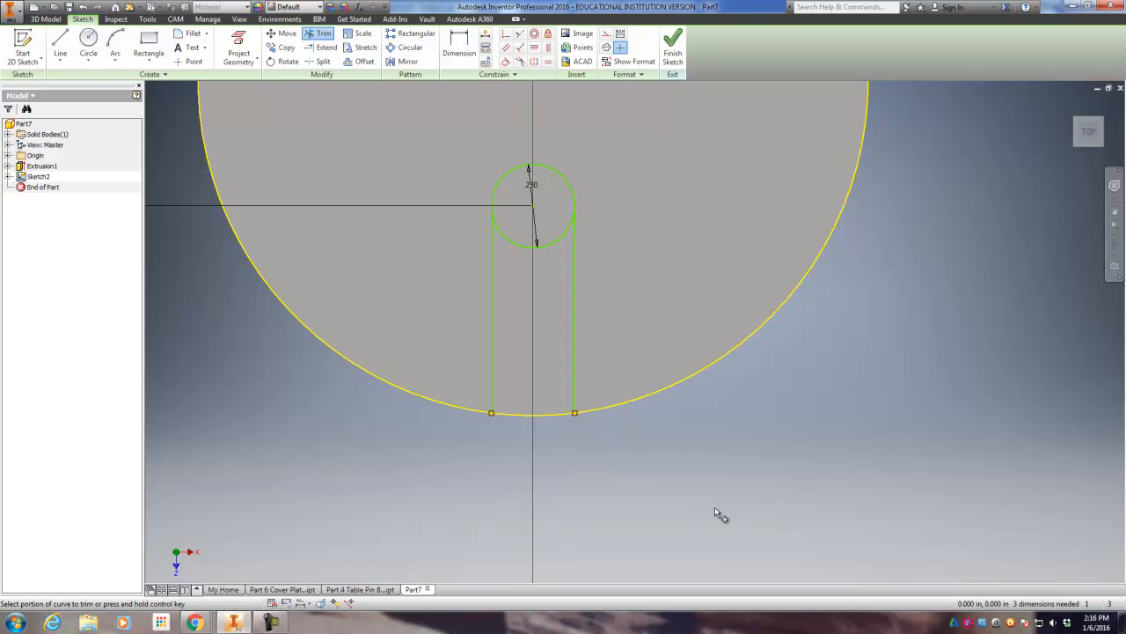
left_click(555, 242)
Step: Draw a circle on the horizontal axis between the disc's centre and its right edge, with a diameter of .376 in
scroll(687, 486, "down", 3)
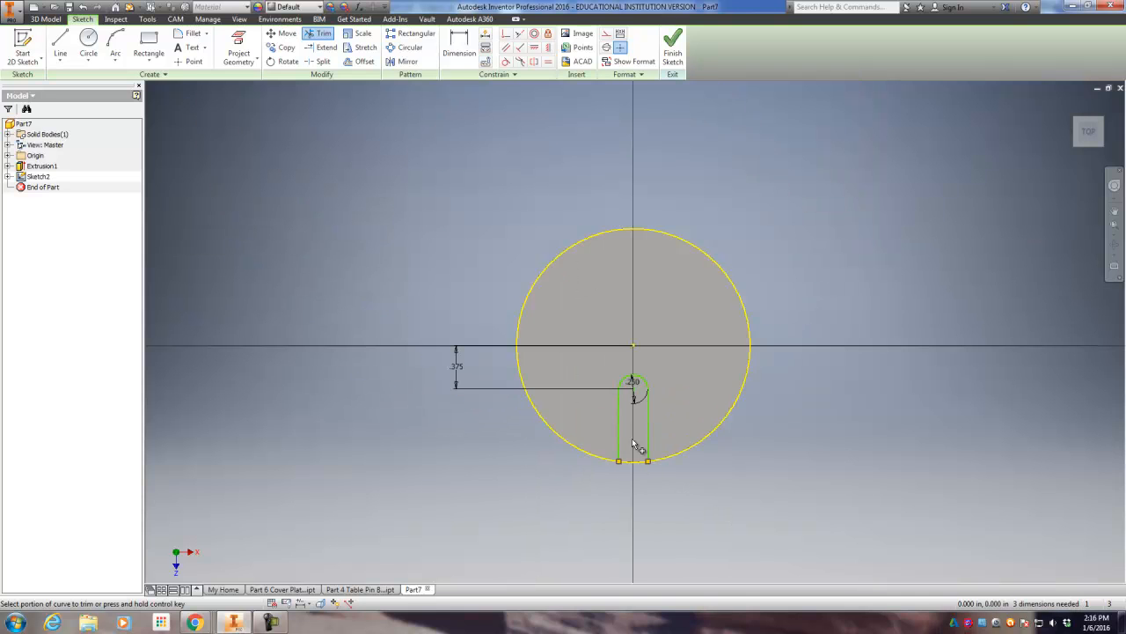
middle_click_drag(580, 497, 498, 472)
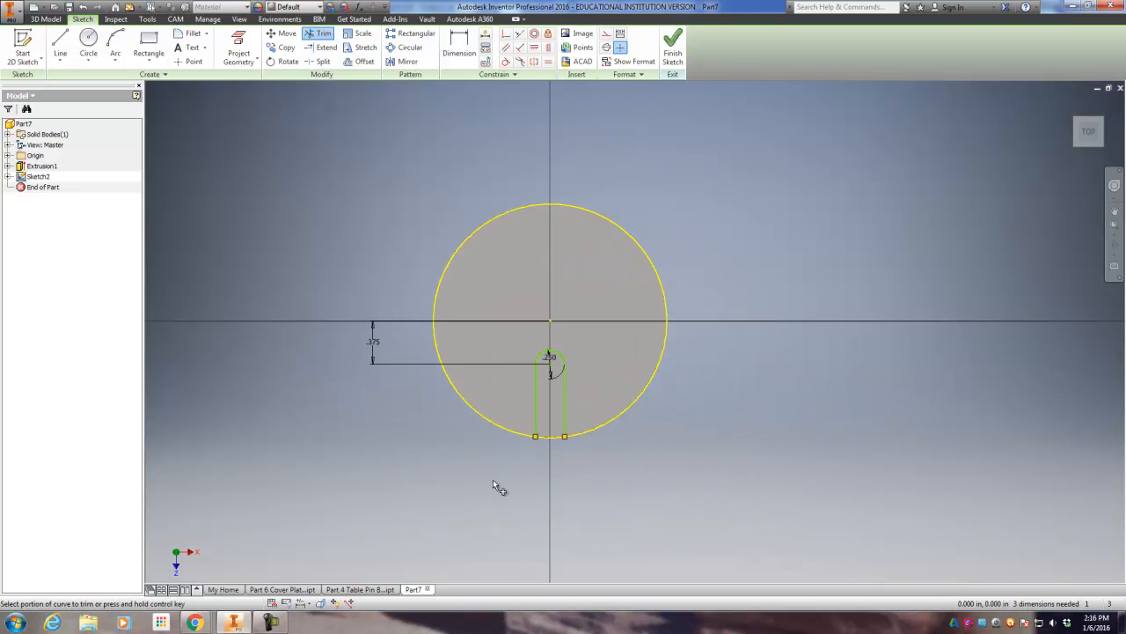
left_click(88, 42)
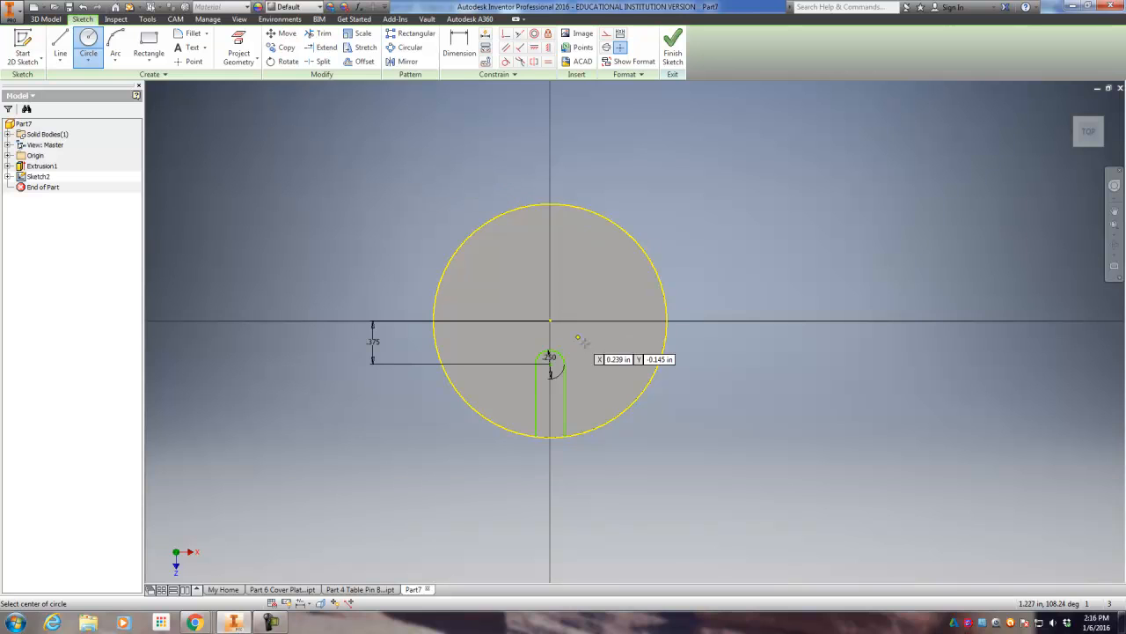
middle_click_drag(590, 346, 578, 320)
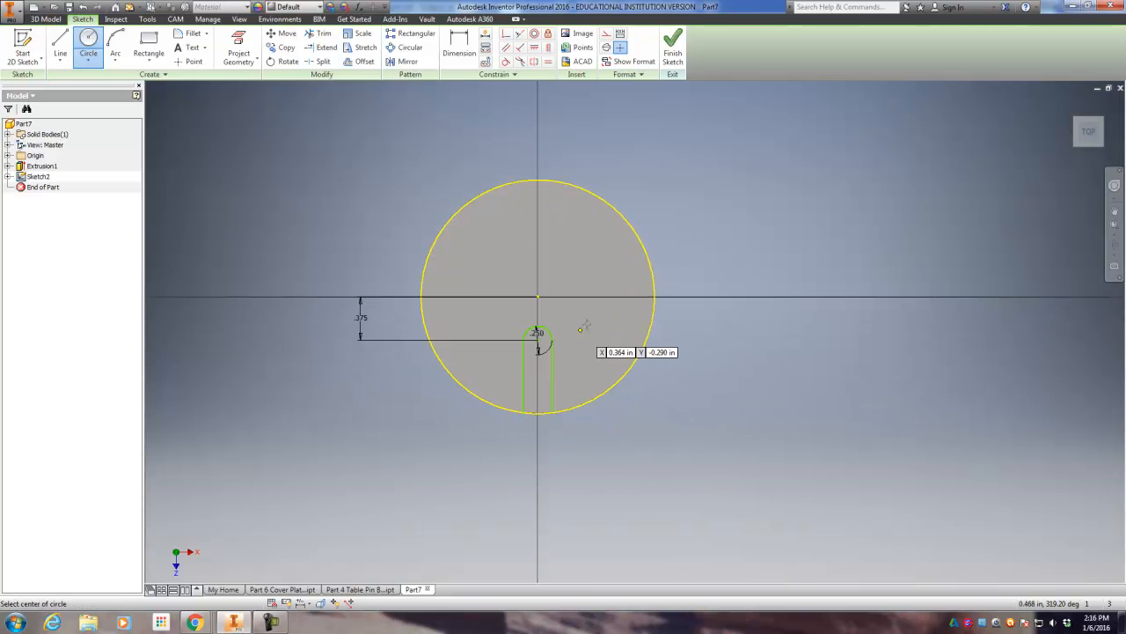
left_click(609, 296)
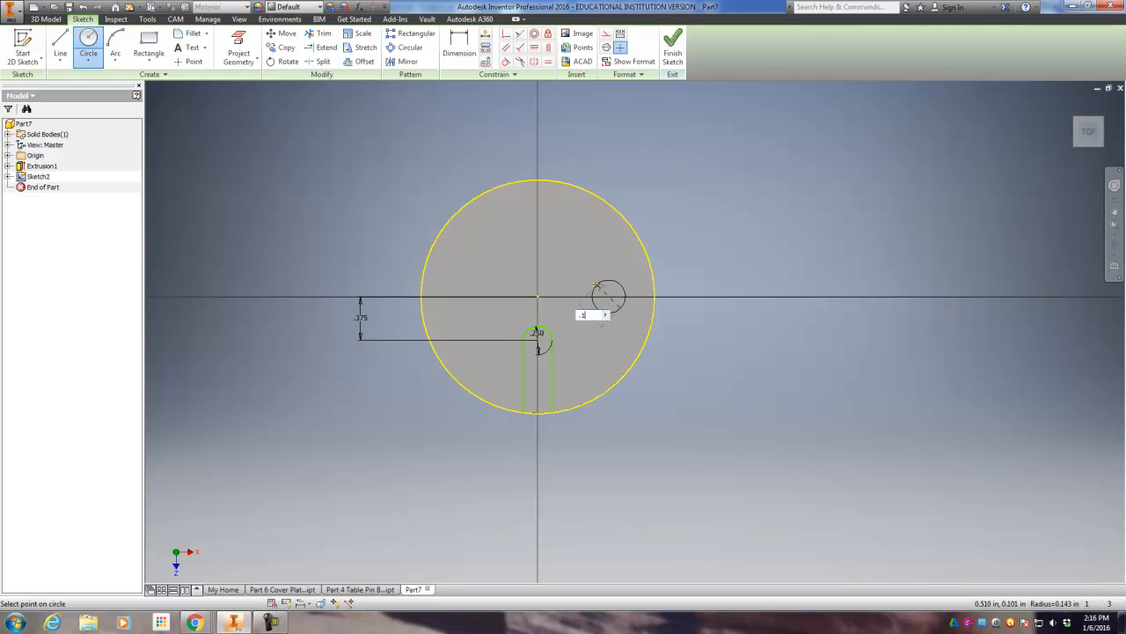
key("Return")
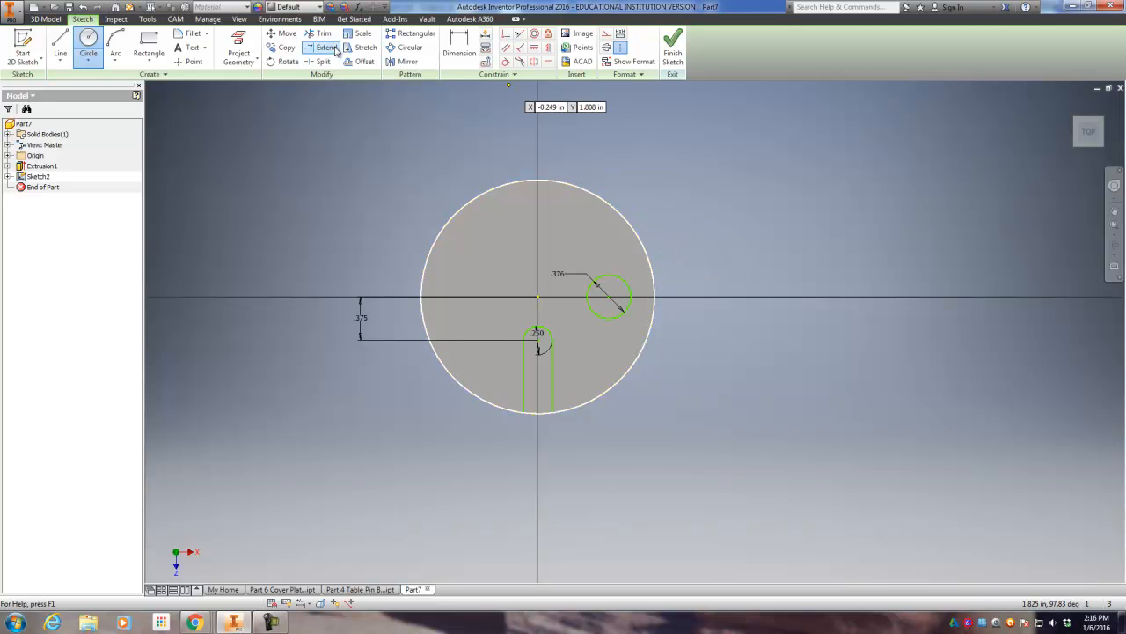
Step: Dimension the horizontal distance from the disc's centre to the .376 in circle's centre and set it to .437 in
left_click(459, 44)
left_click(613, 282)
left_click(538, 300)
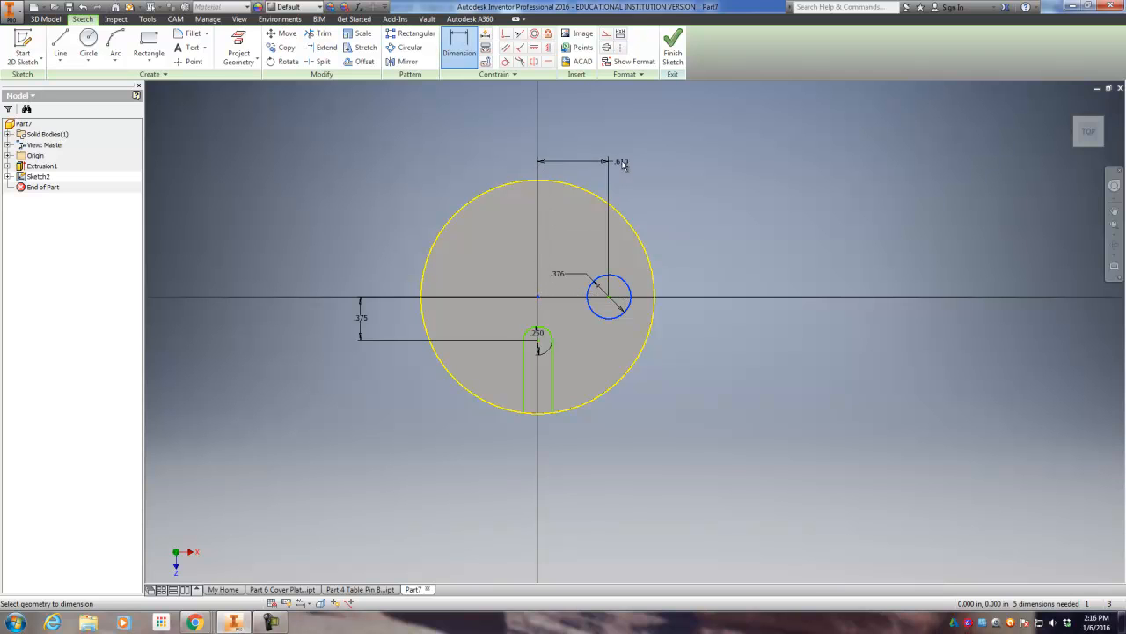
left_click(572, 155)
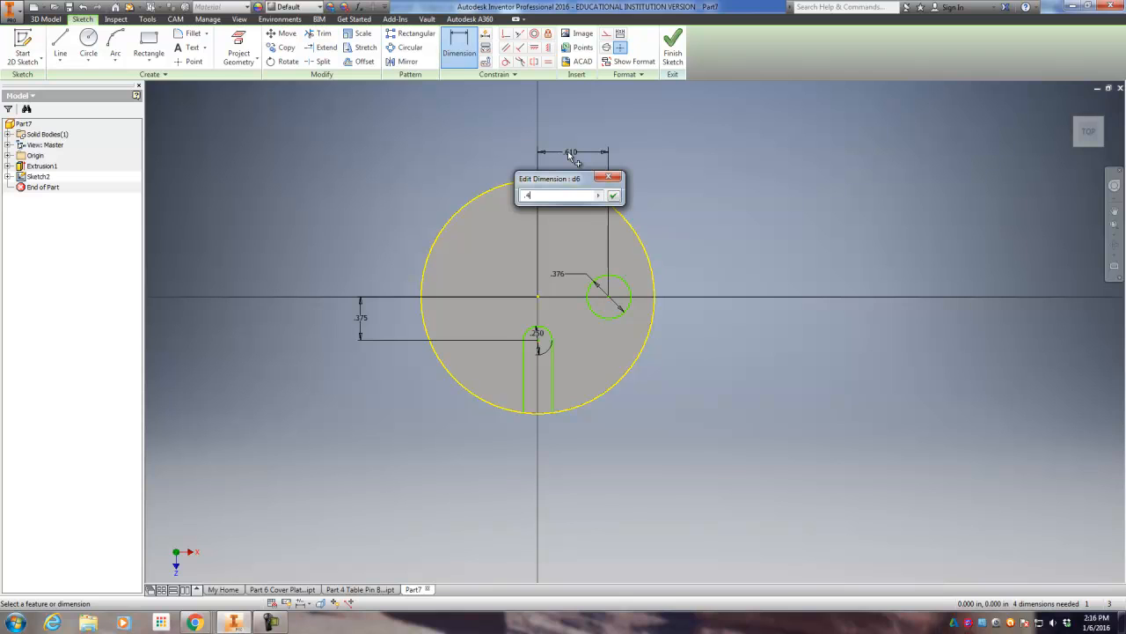
key("Return")
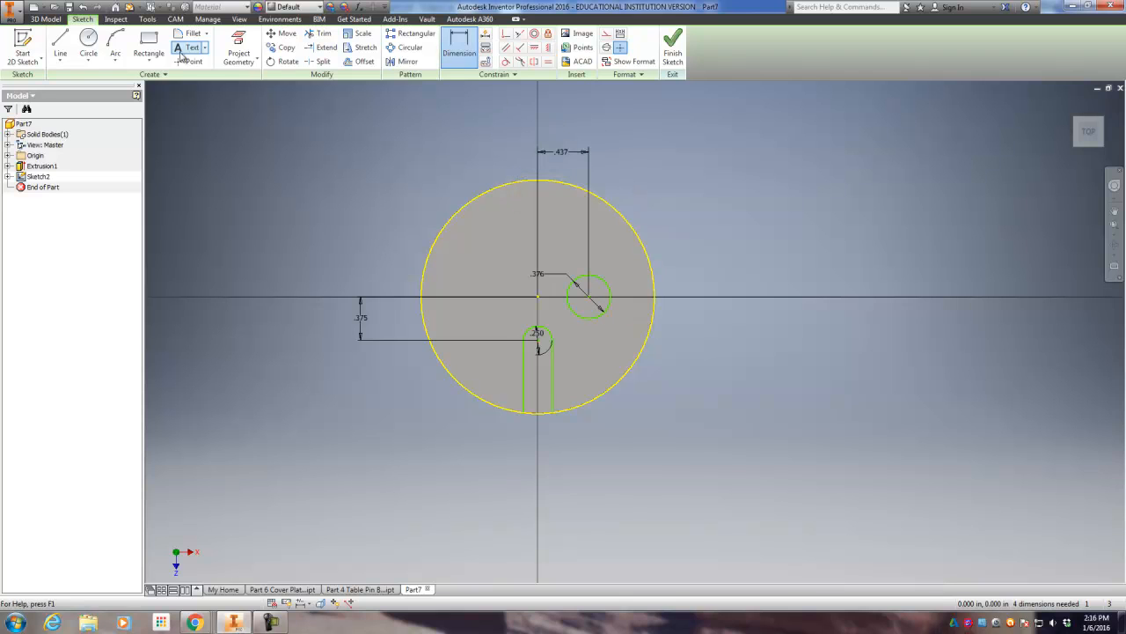
Step: Draw two horizontal lines from the .376 in circle's upper and lower quadrant points out past the disc's right edge
left_click(59, 44)
left_click(588, 272)
right_click(724, 275)
left_click(764, 277)
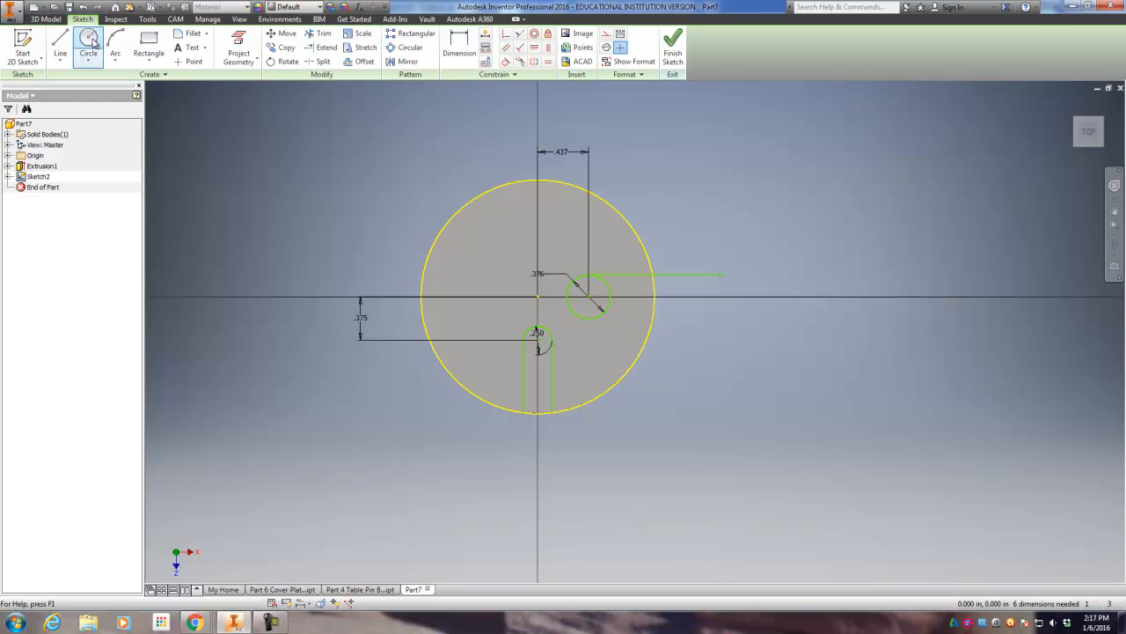
left_click(59, 44)
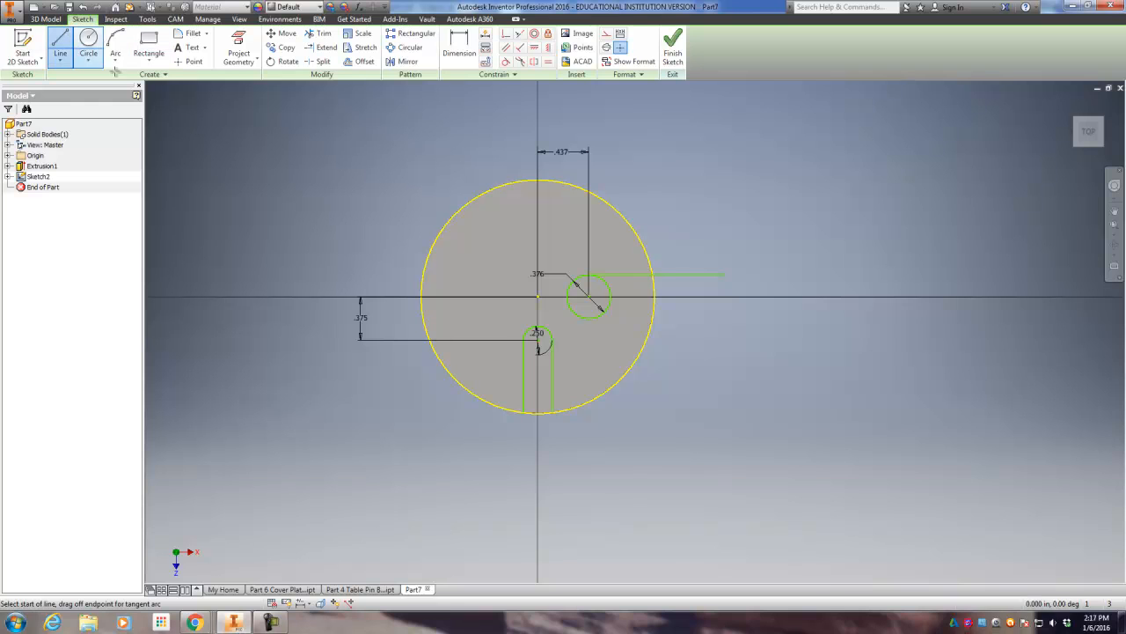
left_click(588, 318)
left_click(722, 319)
right_click(721, 319)
left_click(762, 320)
Step: Trim the horizontal lines beyond the disc's edge and the right half of the .376 in circle
key("x")
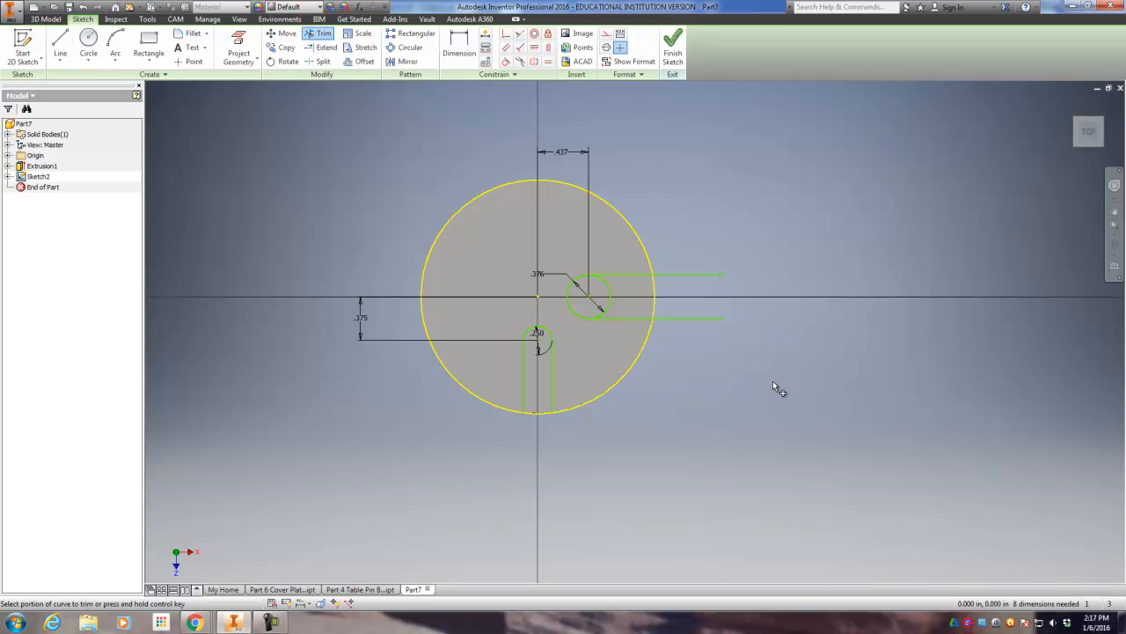
left_click(716, 275)
left_click(690, 320)
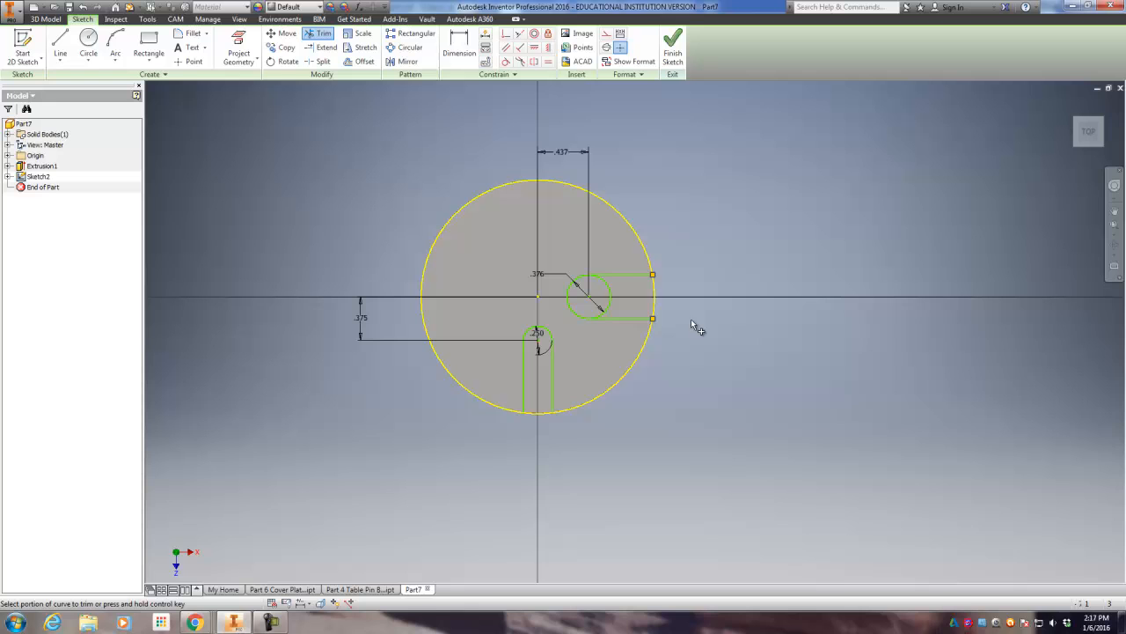
left_click(609, 300)
Step: Draw a circle on the vertical axis above the disc's centre, with its diameter set to .25*2
left_click(88, 40)
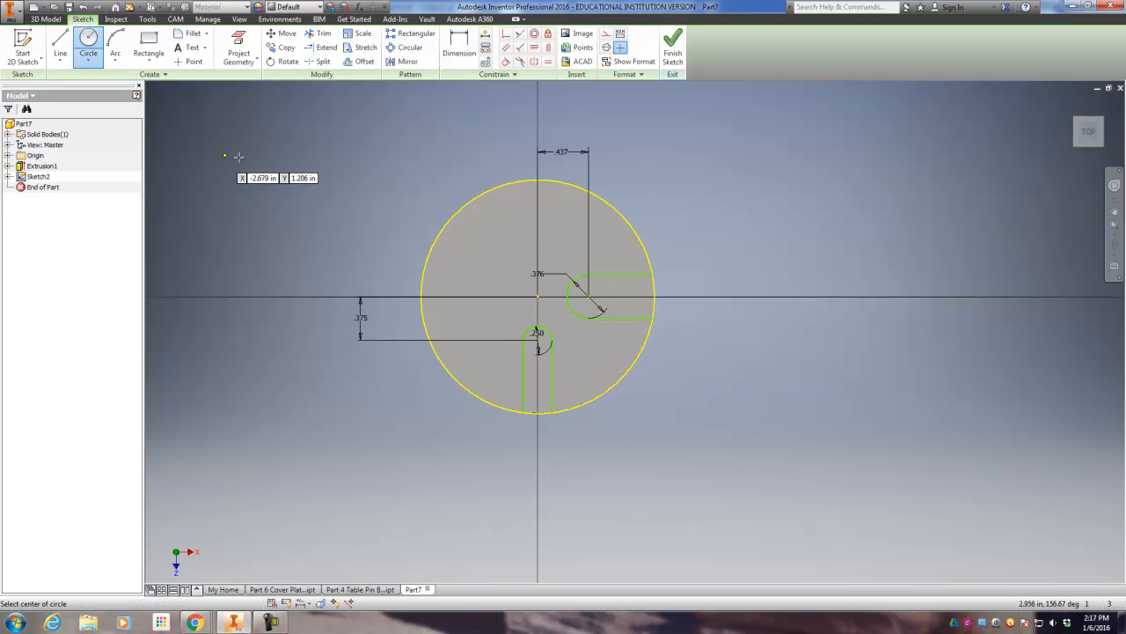
left_click(538, 217)
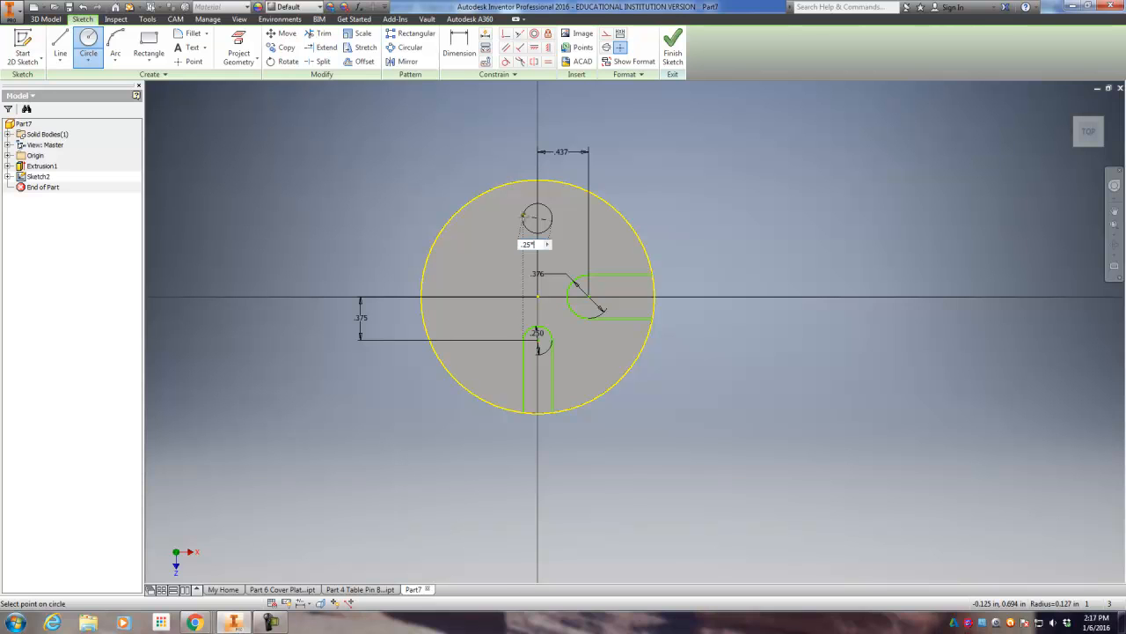
type(".25*2")
key("Return")
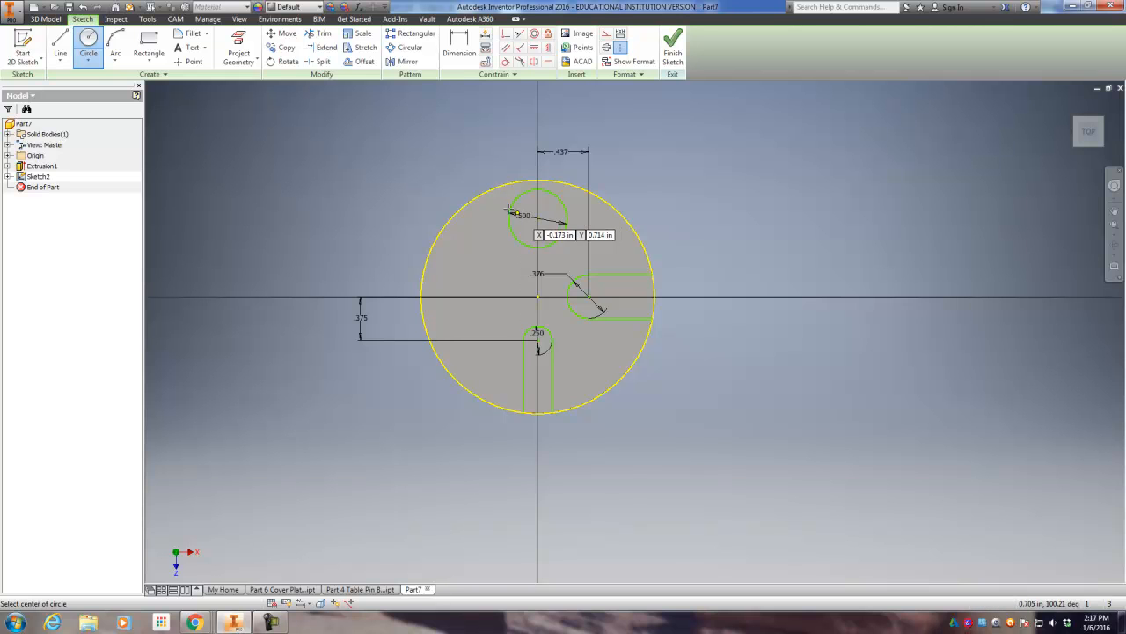
Step: Dimension the vertical distance from the disc's centre to the upper circle's centre and set it to .5 in
middle_click_drag(480, 222, 480, 256)
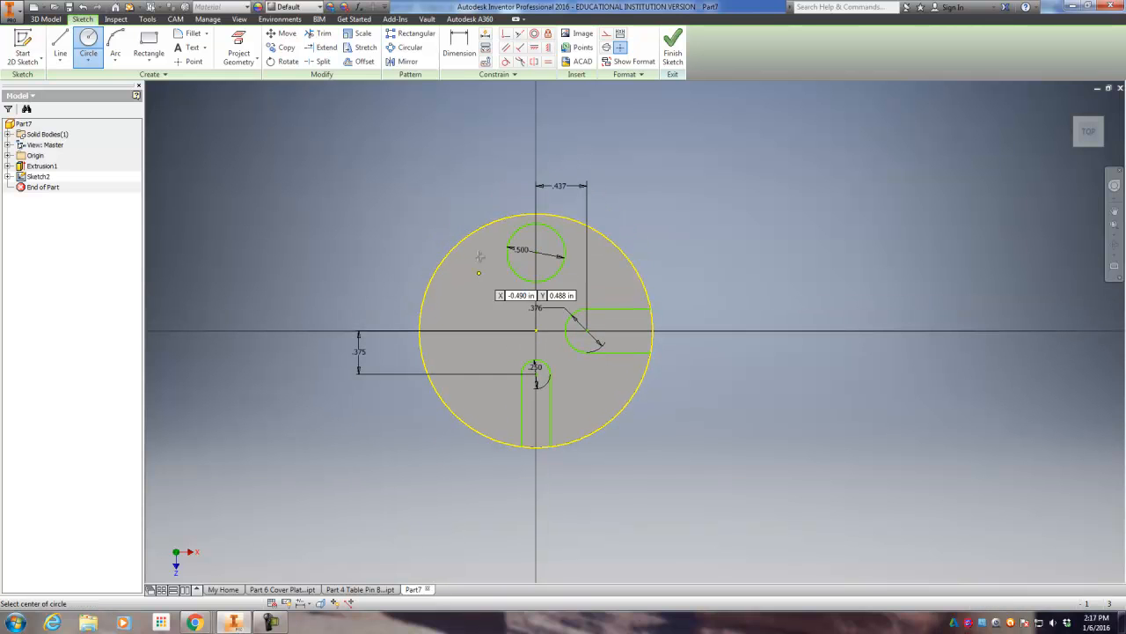
left_click(453, 49)
left_click(542, 280)
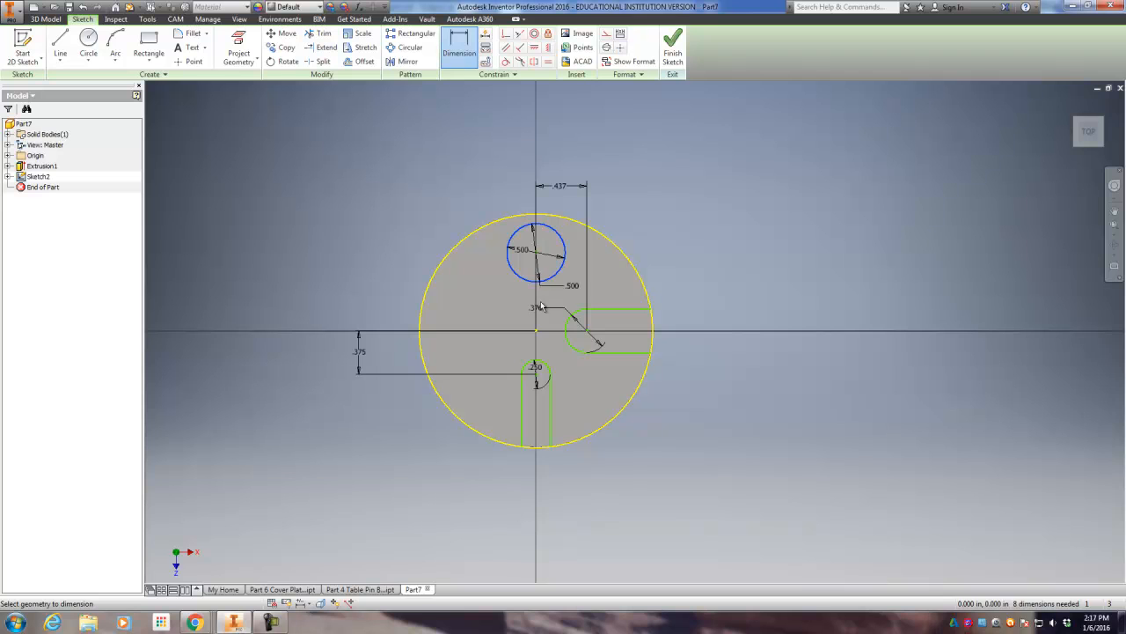
left_click(536, 331)
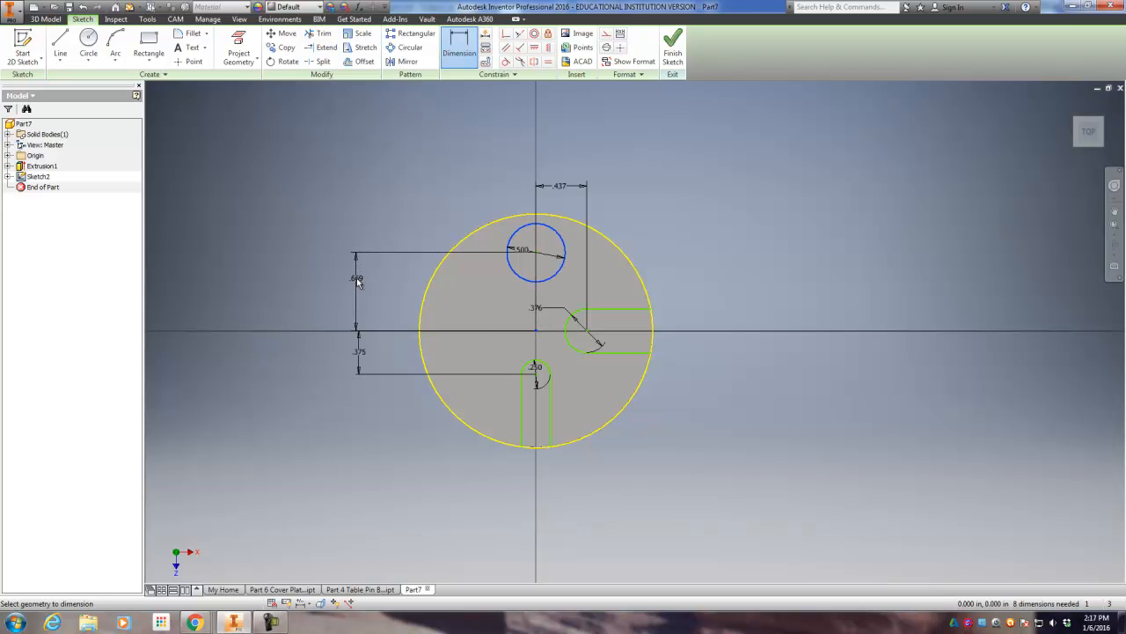
left_click(359, 280)
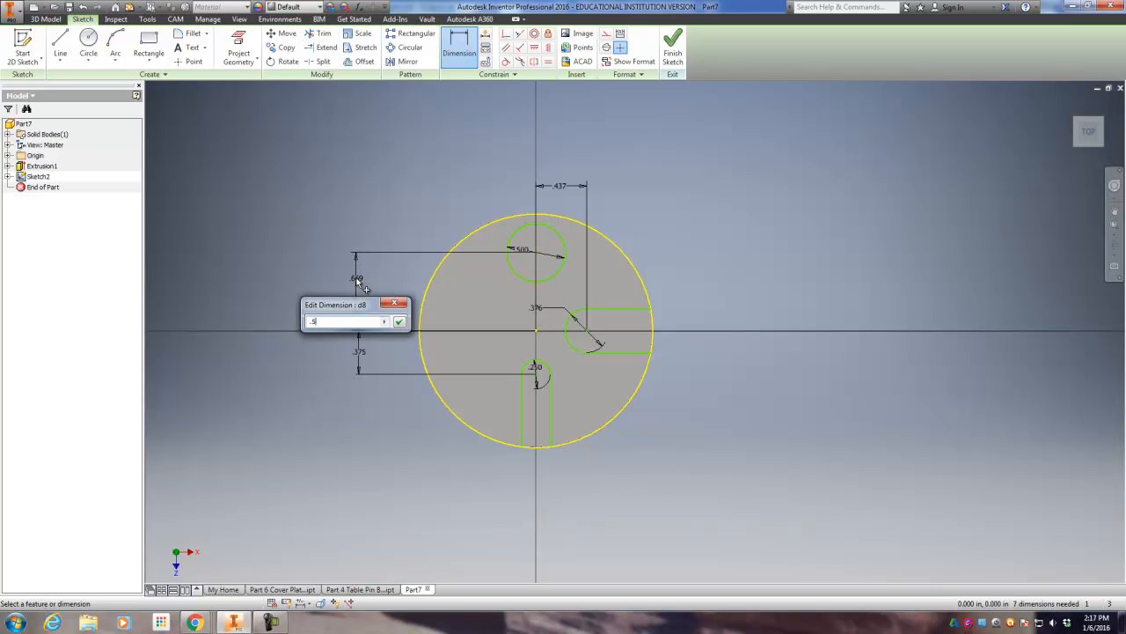
key("Return")
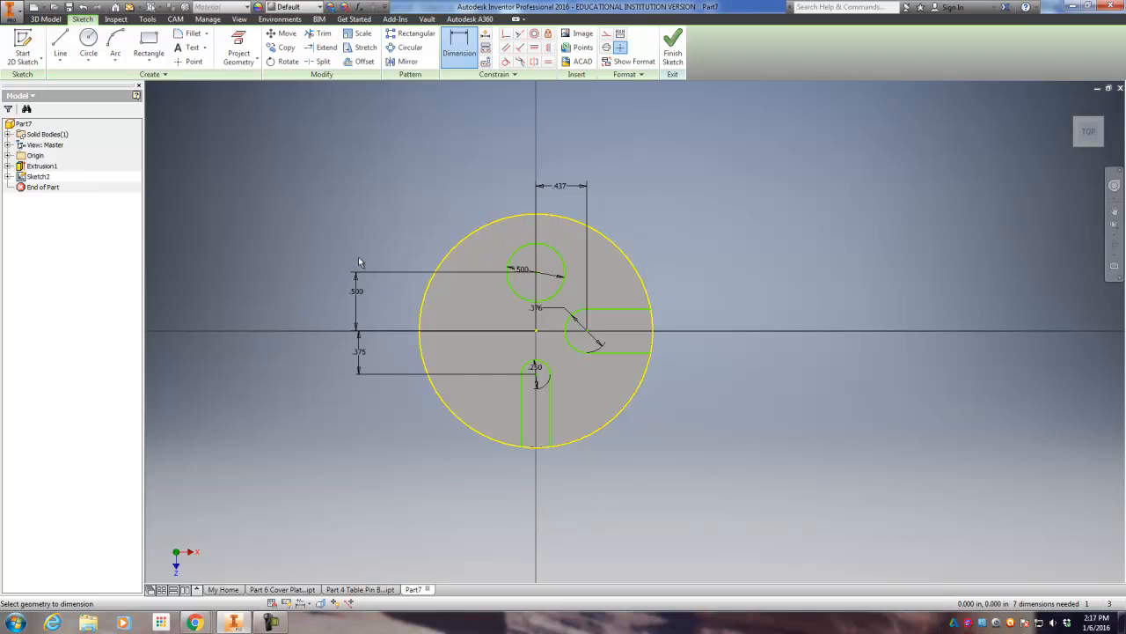
Step: Draw two vertical lines from the .500 in circle's left and right quadrant points up past the disc's upper edge
left_click(59, 44)
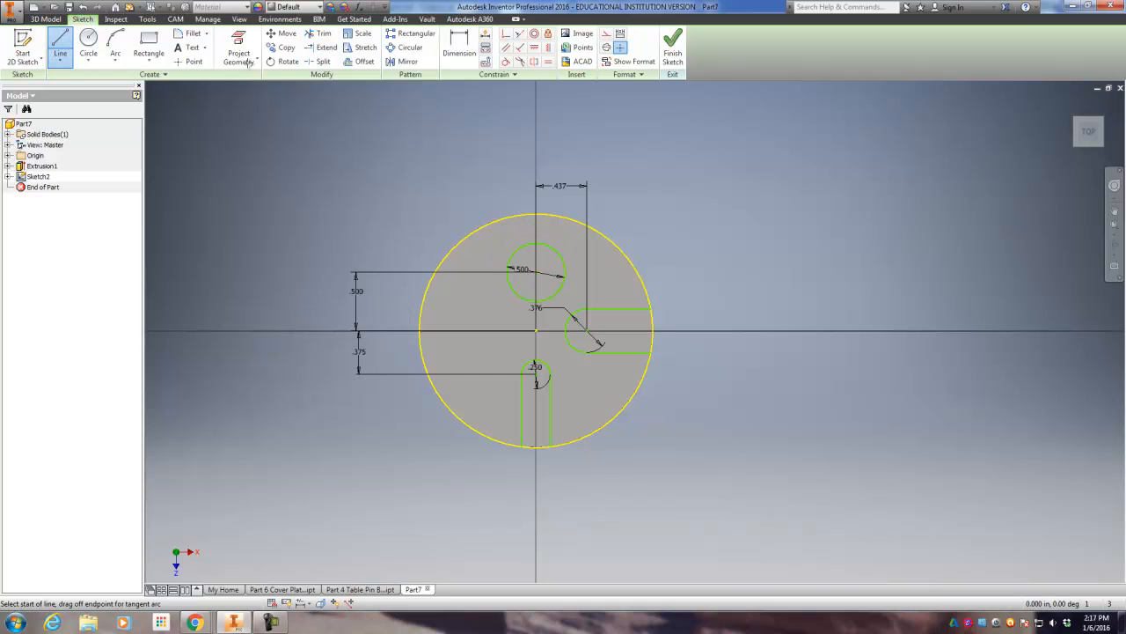
left_click(508, 269)
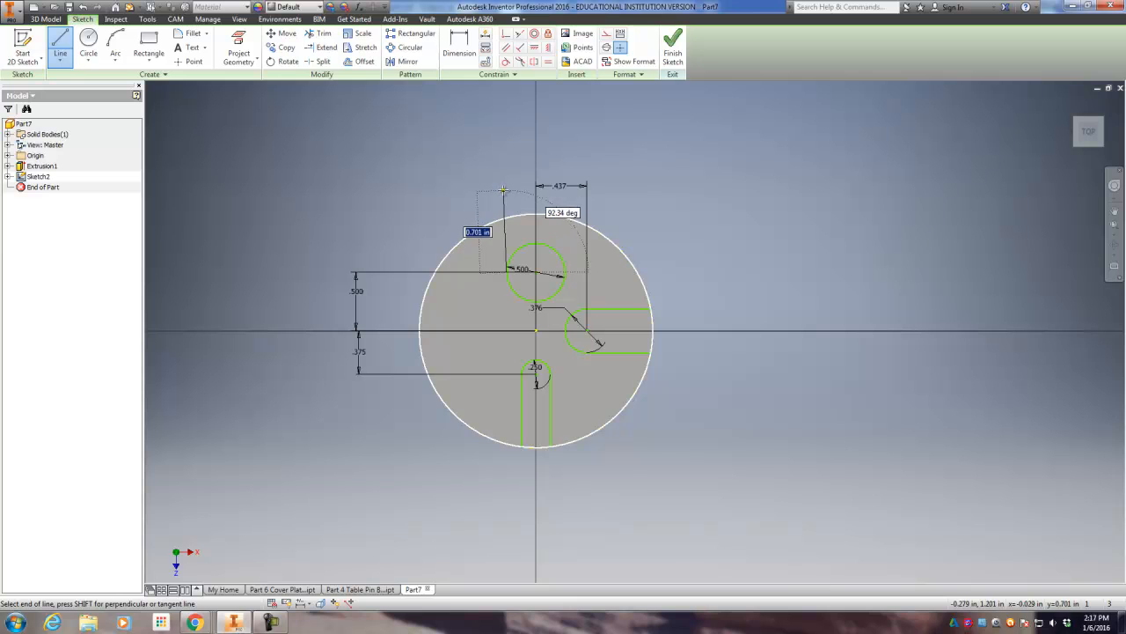
left_click(508, 188)
right_click(511, 181)
left_click(499, 155)
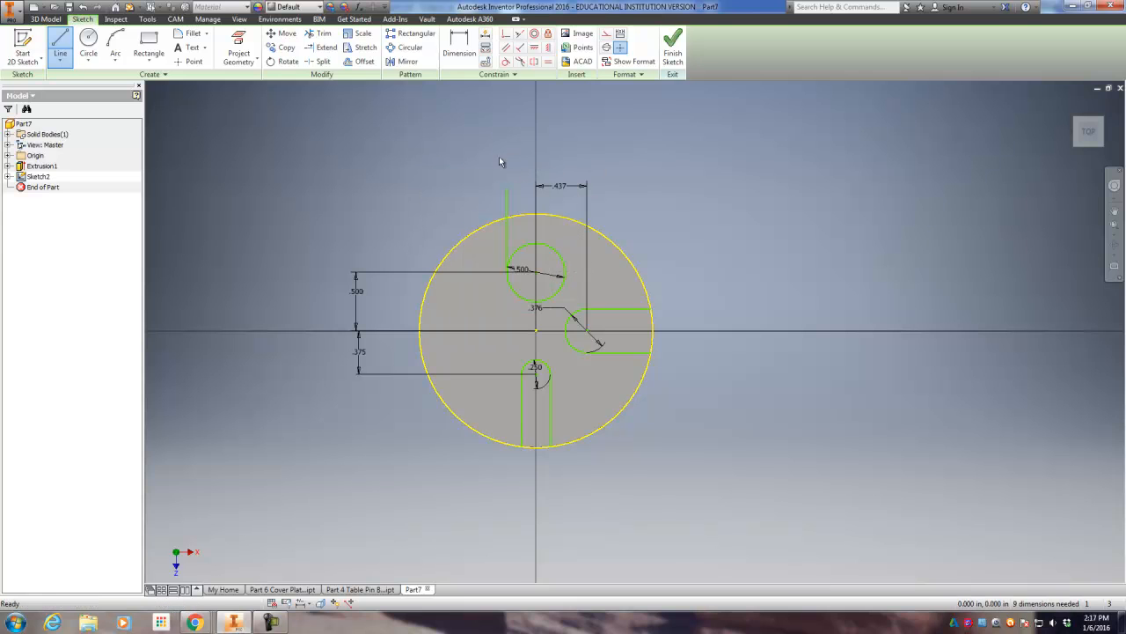
left_click(61, 41)
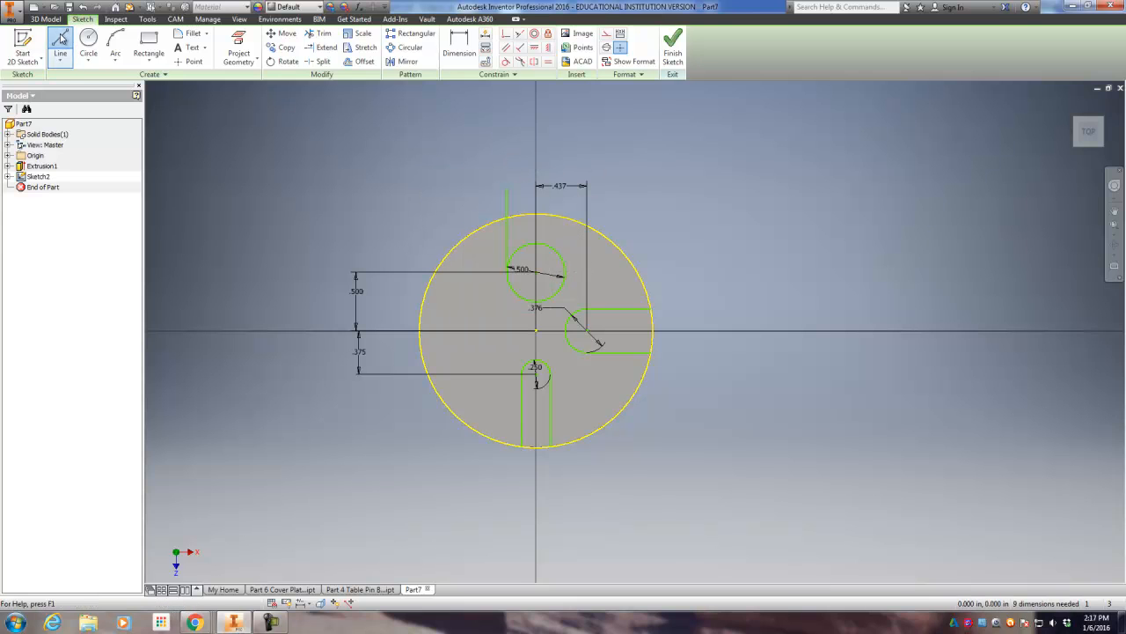
left_click(564, 275)
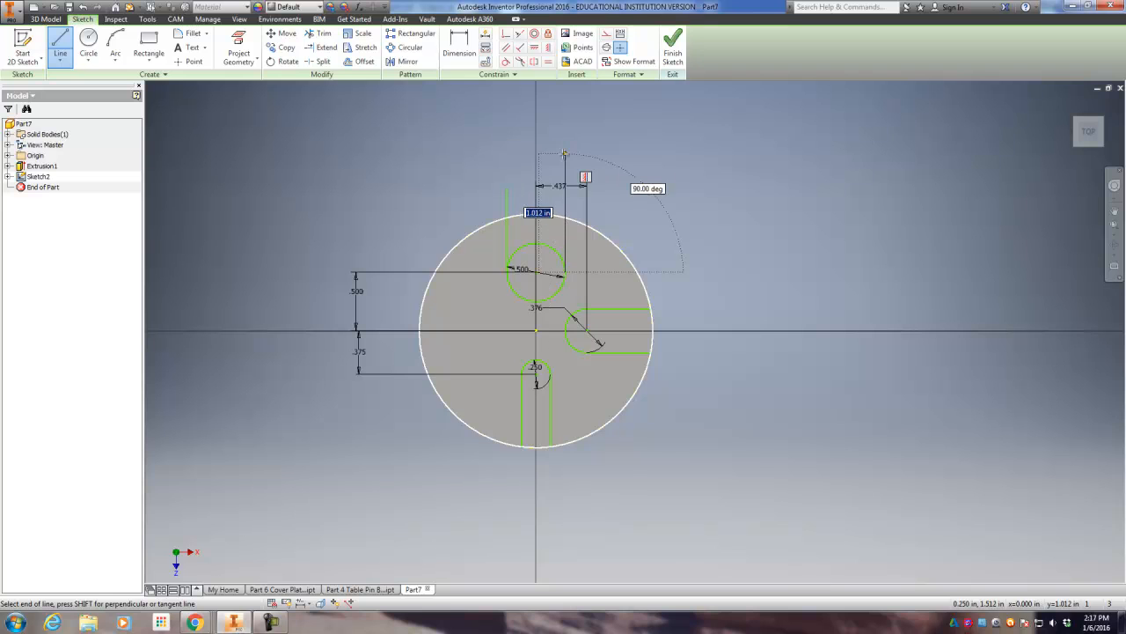
left_click(565, 153)
right_click(565, 153)
left_click(605, 155)
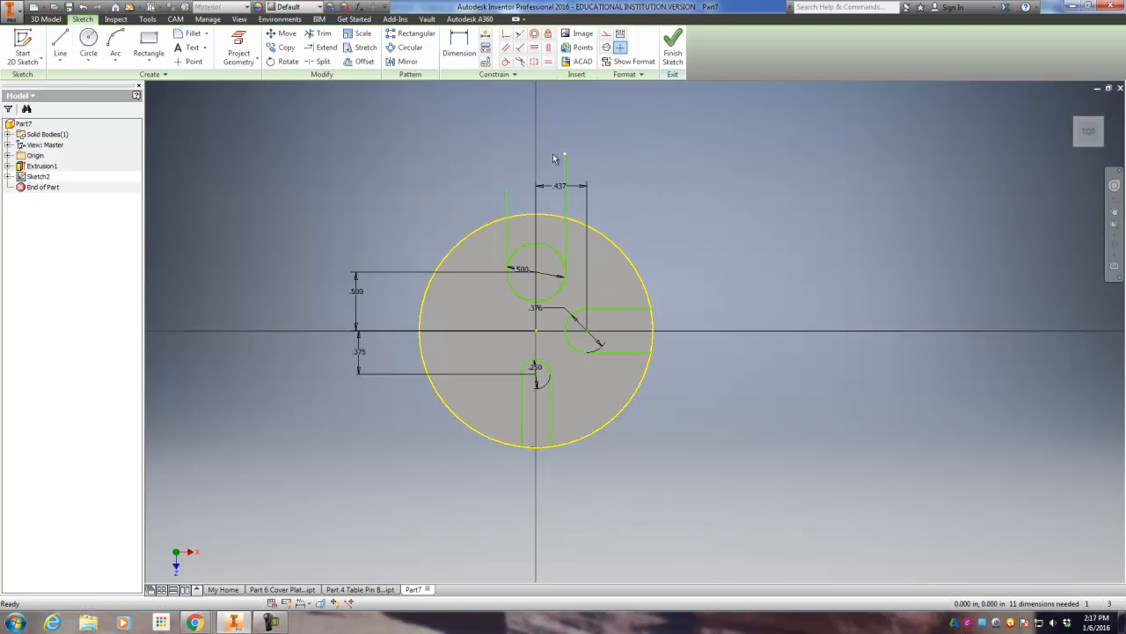
Step: Trim the vertical lines beyond the disc's edge and the upper half of the .500 in circle
left_click(323, 33)
left_click(506, 199)
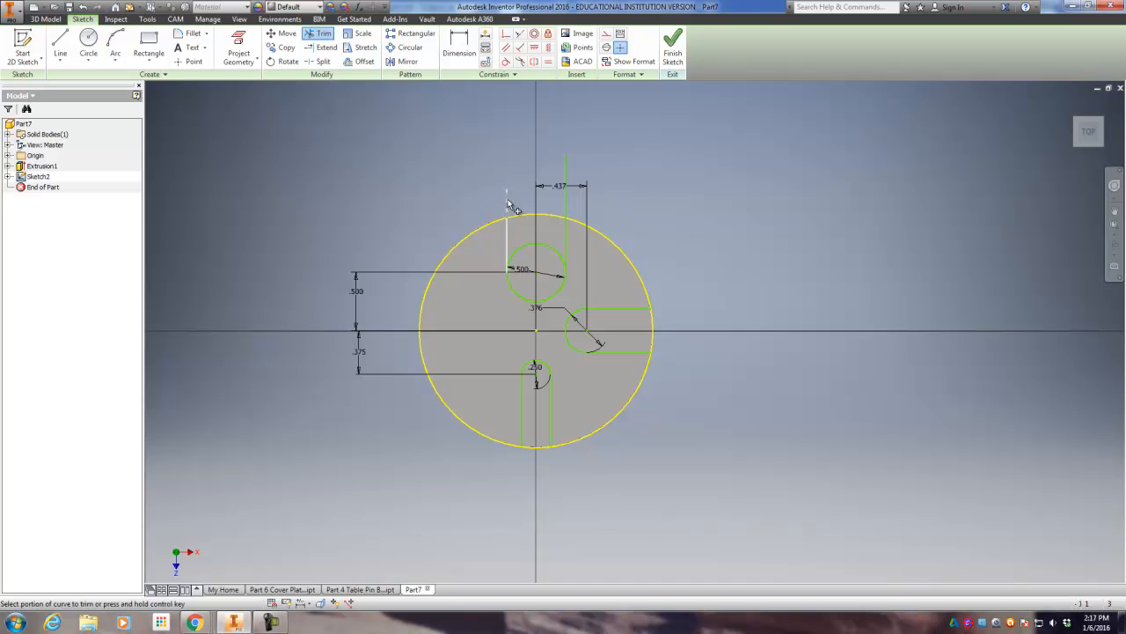
left_click(568, 207)
left_click(556, 256)
Step: Draw a circle on the horizontal axis left of the disc's centre, with its diameter set to .313*2
left_click(88, 40)
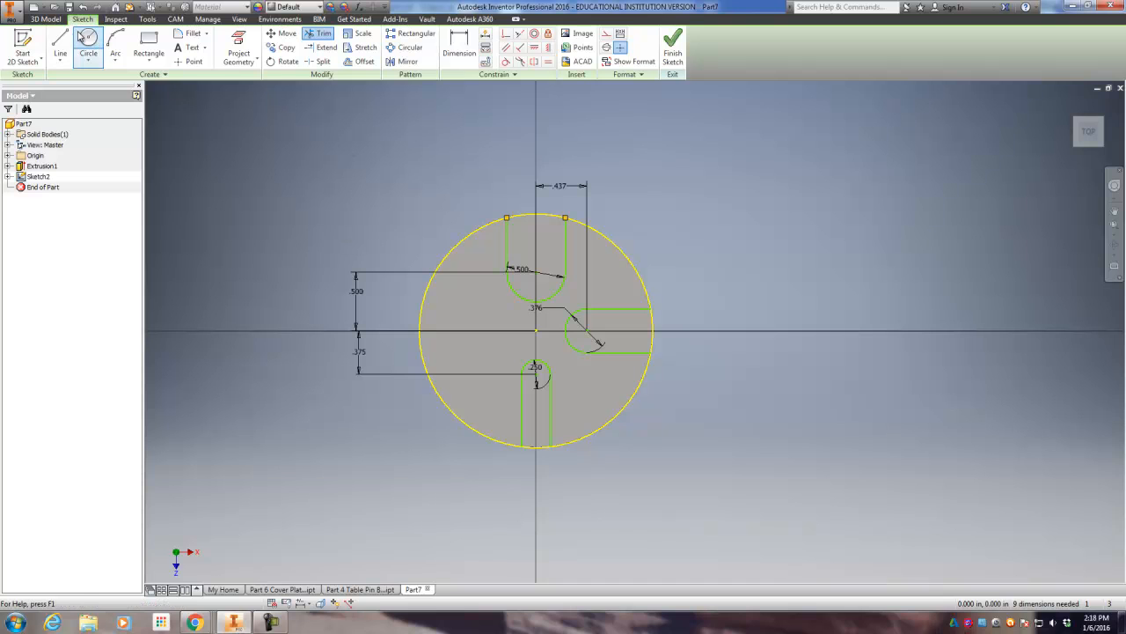
left_click(483, 332)
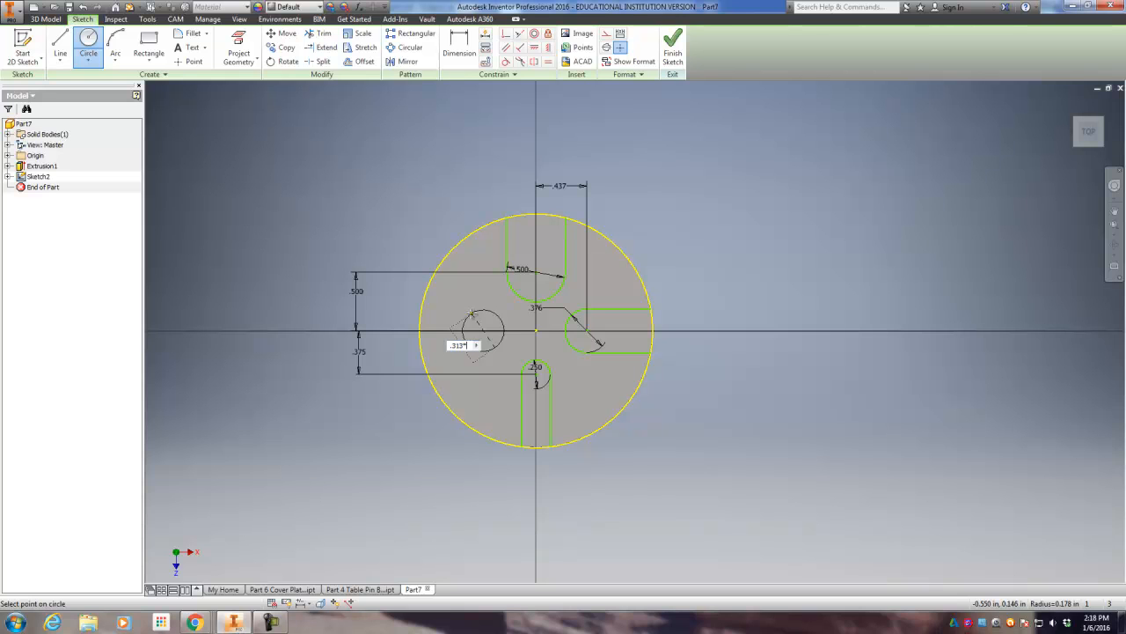
type(".313*2")
key("Return")
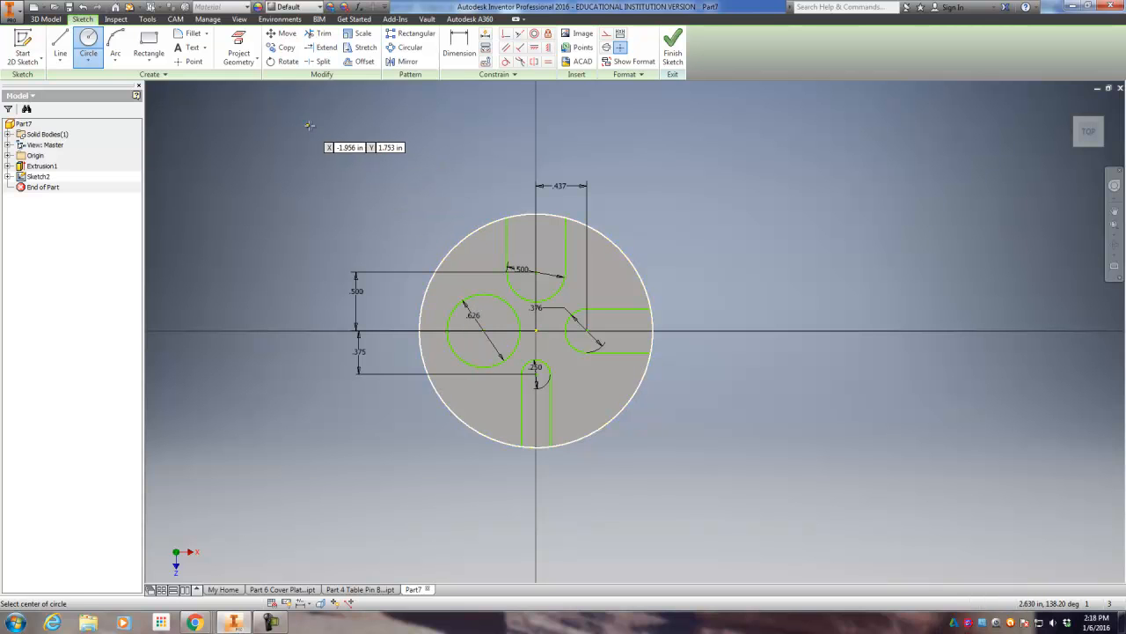
Step: Dimension the horizontal distance from the left circle's centre to the disc's centre and set it to .562 in
left_click(458, 44)
left_click(479, 301)
left_click(537, 332)
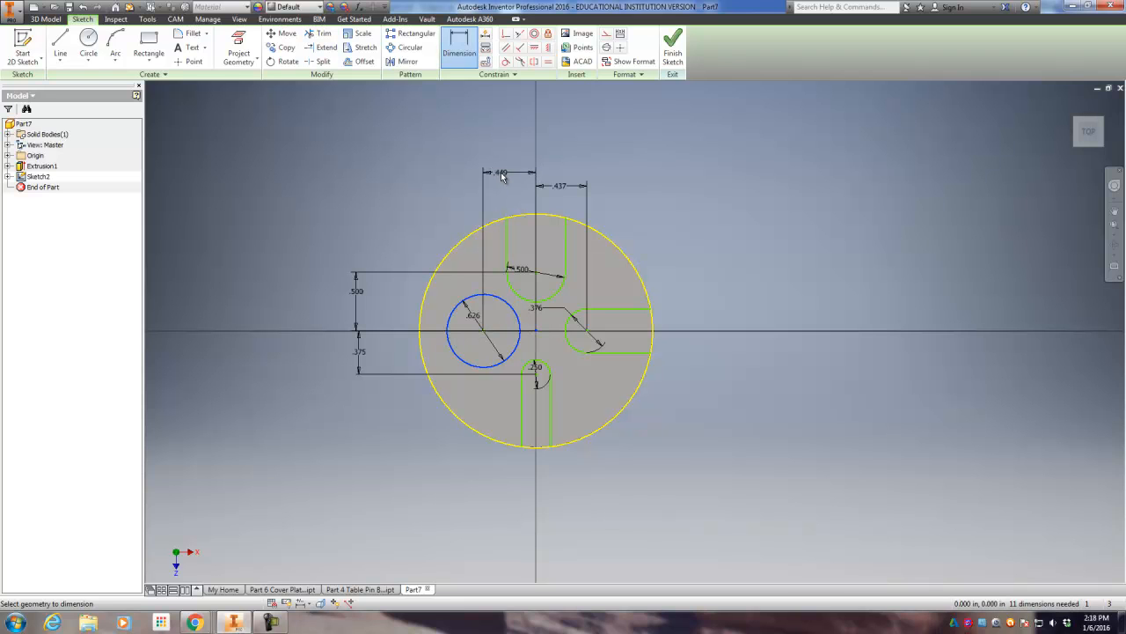
left_click(502, 178)
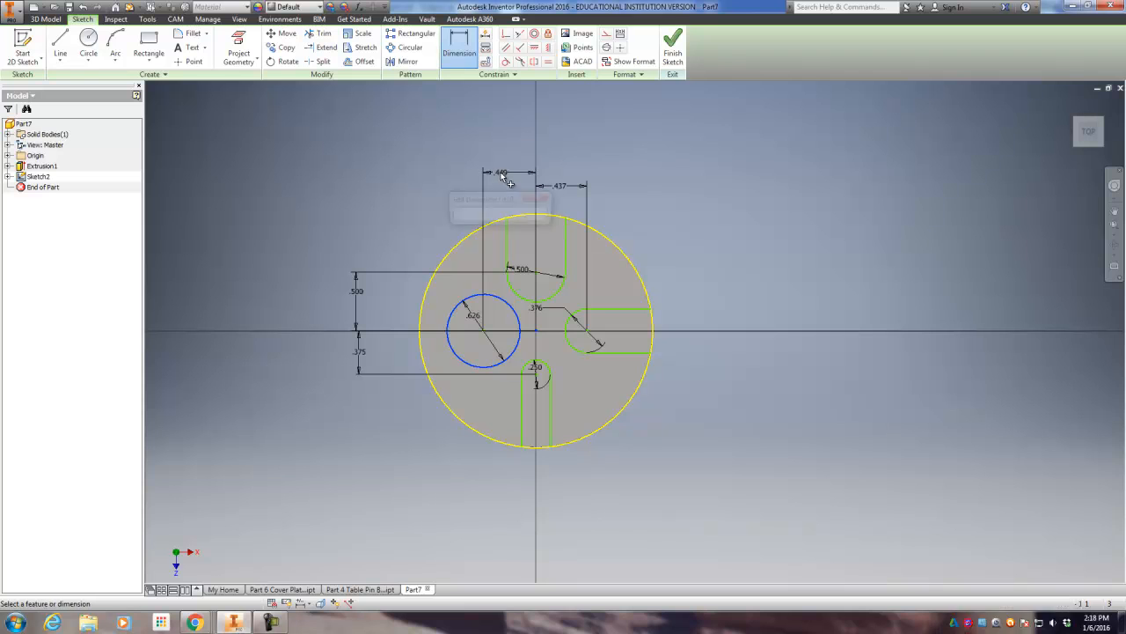
type(".562")
key("Return")
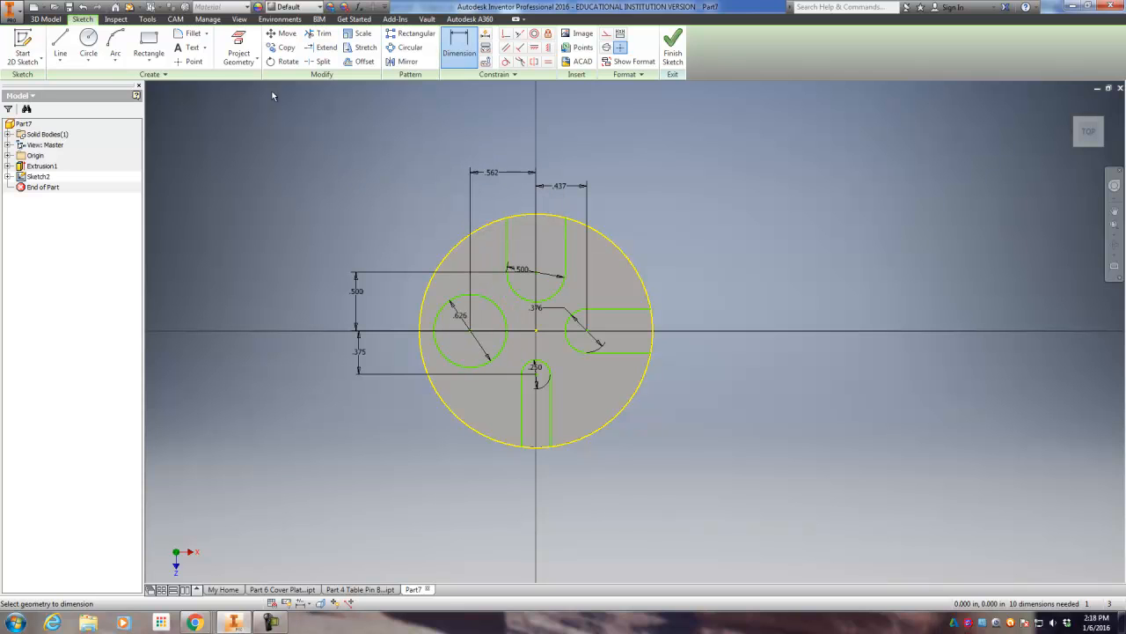
Step: Draw two horizontal lines from the left circle's upper and lower quadrant points out past the disc's left edge
left_click(60, 44)
left_click(471, 293)
right_click(392, 293)
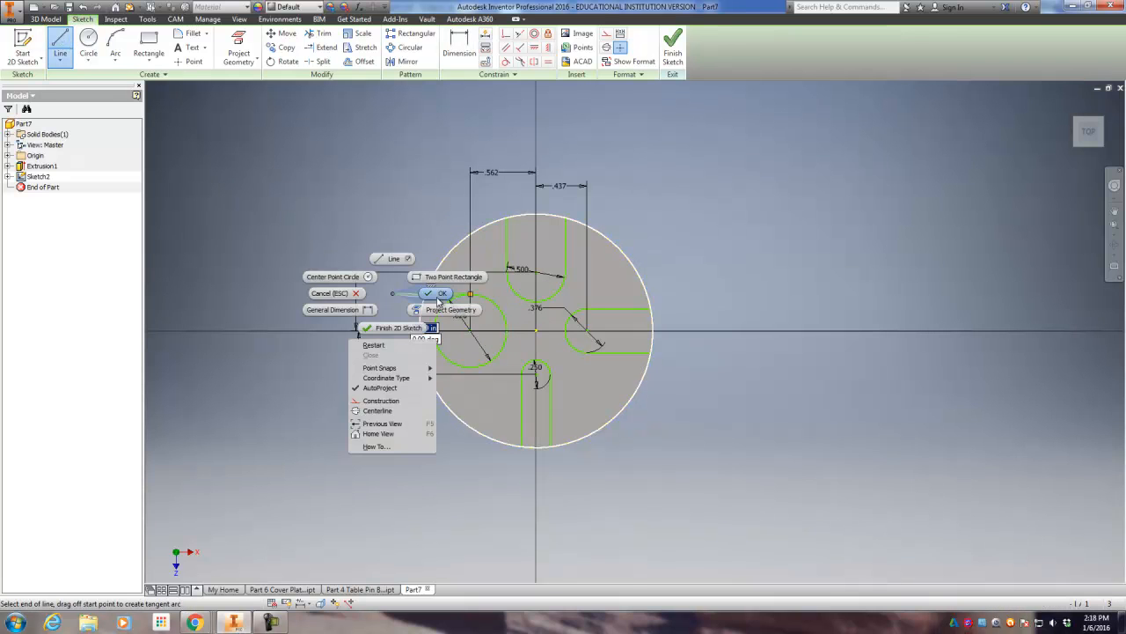
left_click(438, 294)
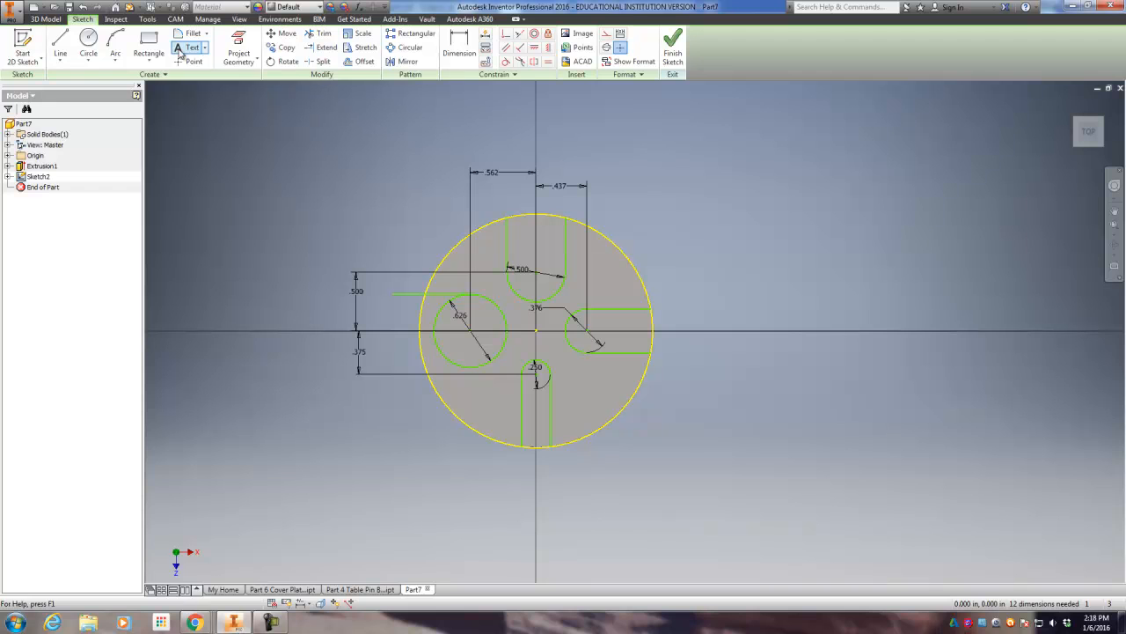
left_click(60, 44)
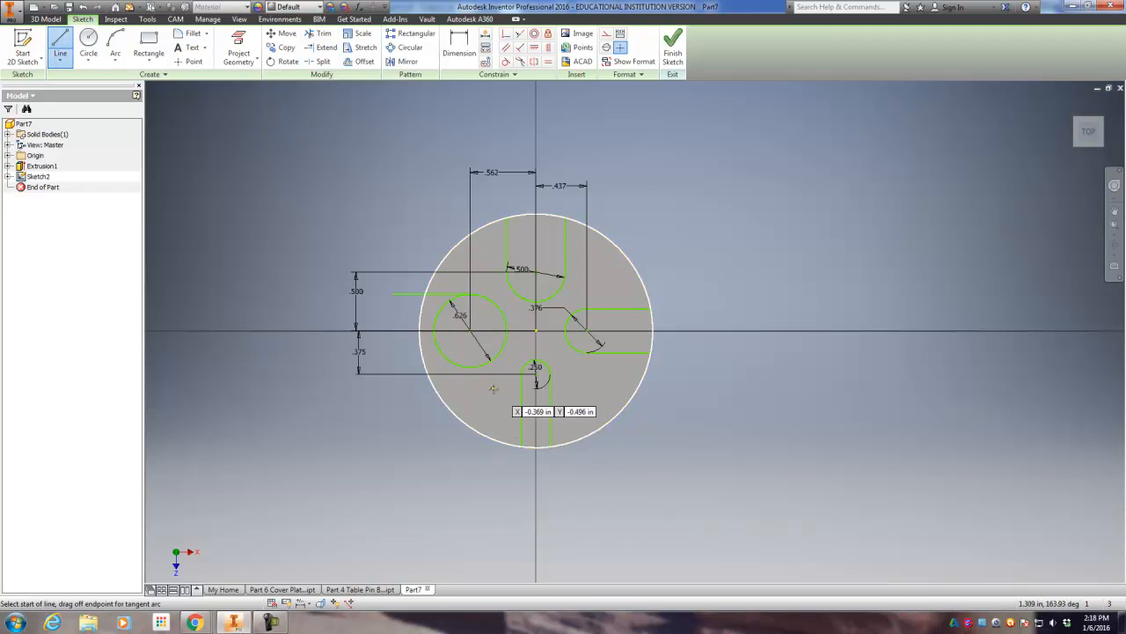
left_click(469, 366)
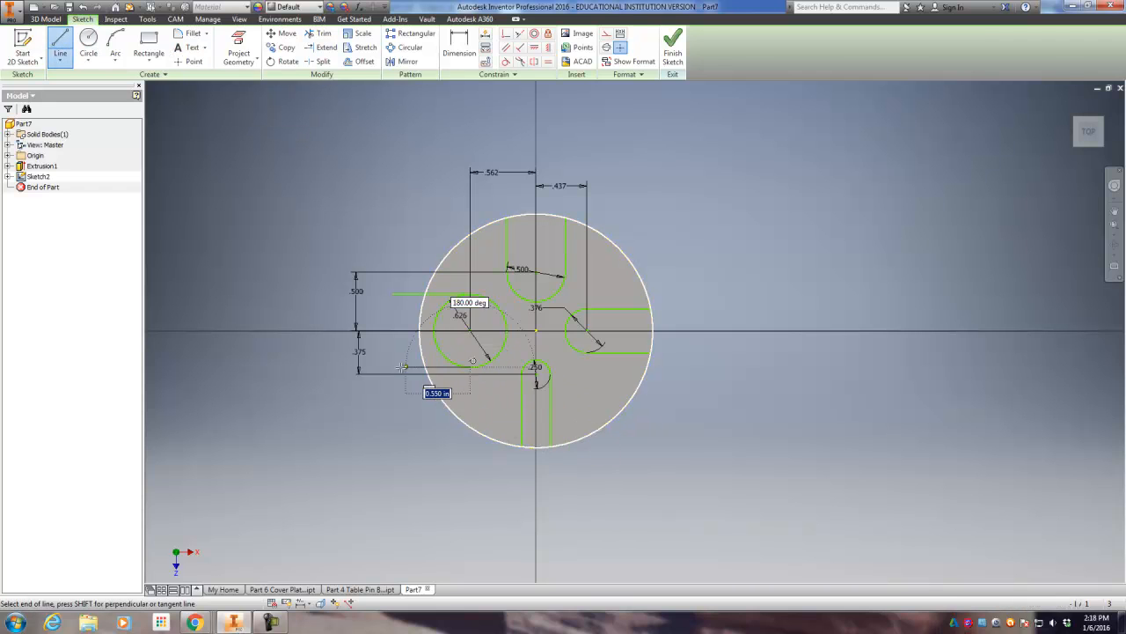
left_click(393, 366)
right_click(396, 372)
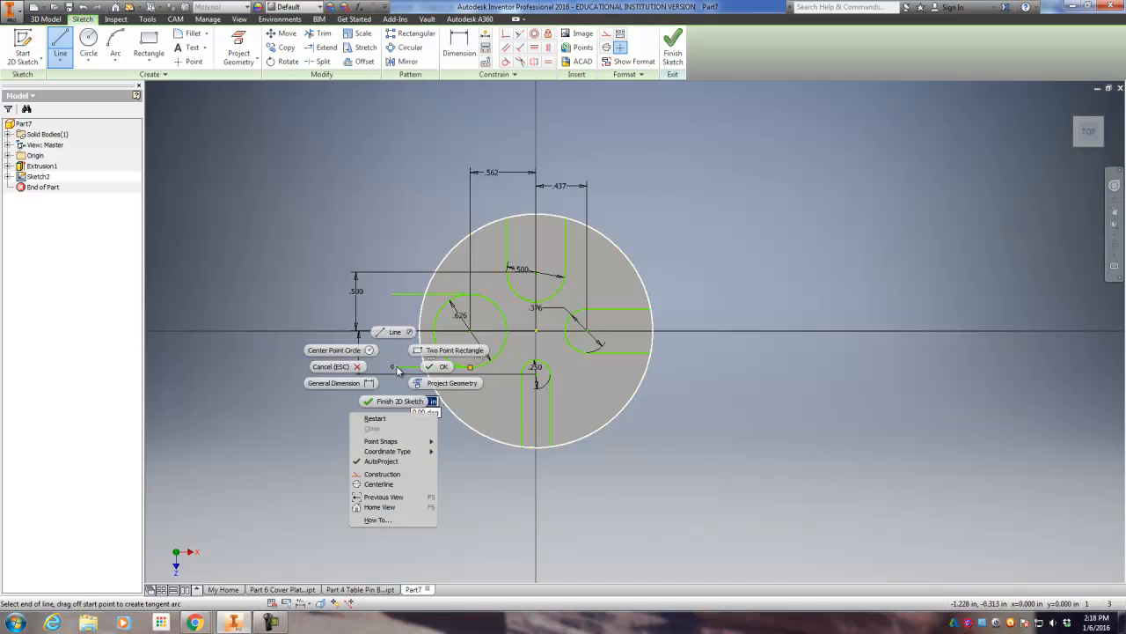
left_click(444, 367)
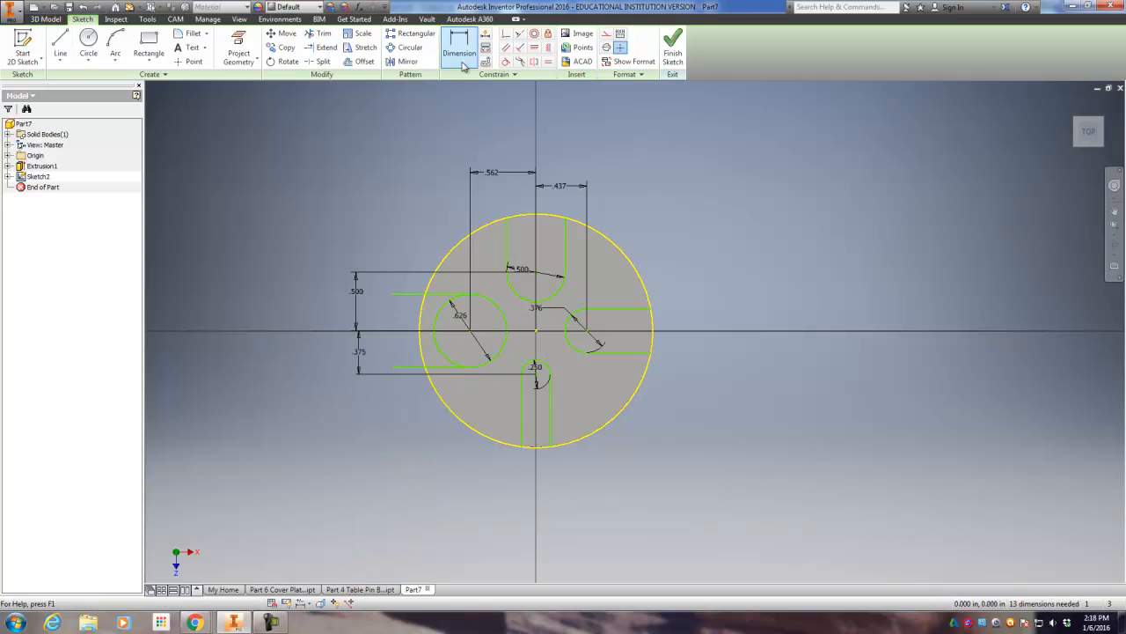
Step: Trim the horizontal lines beyond the disc's left edge and the left half of the circle, and finish the sketch
left_click(405, 294)
left_click(408, 369)
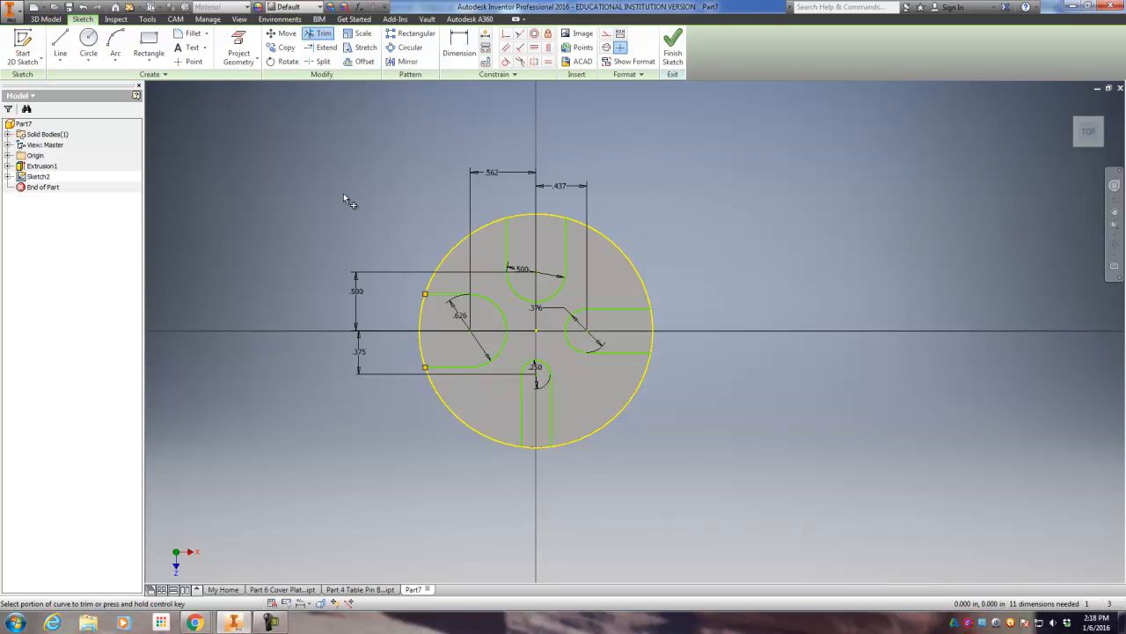
left_click(674, 54)
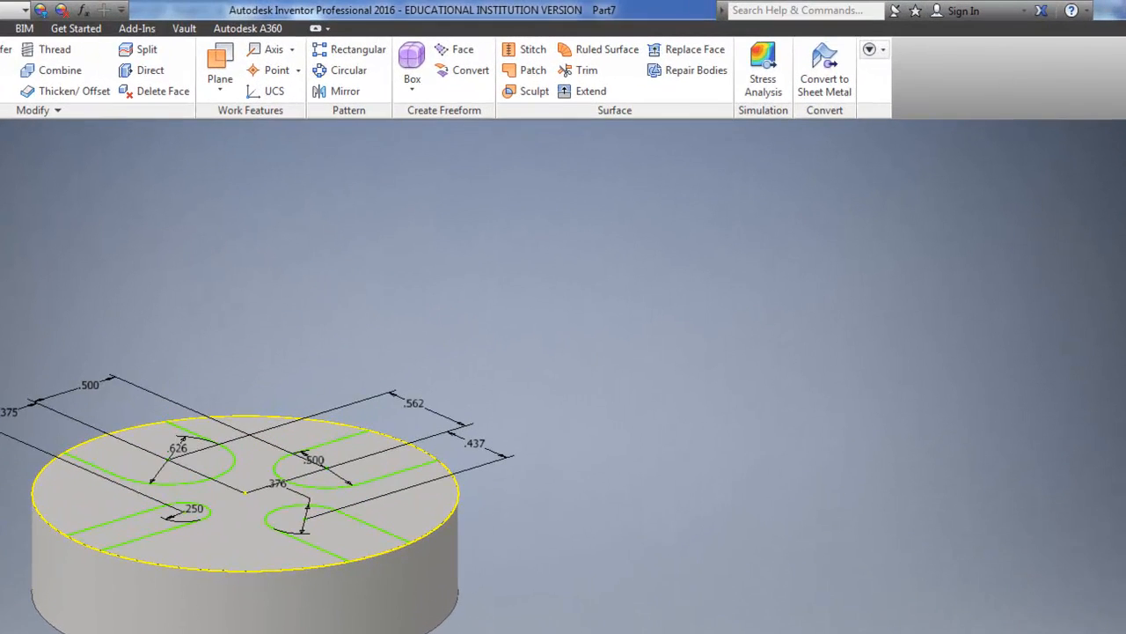
Step: Extrude the four slot profiles as a cut through the disc with the extents set to All
key("e")
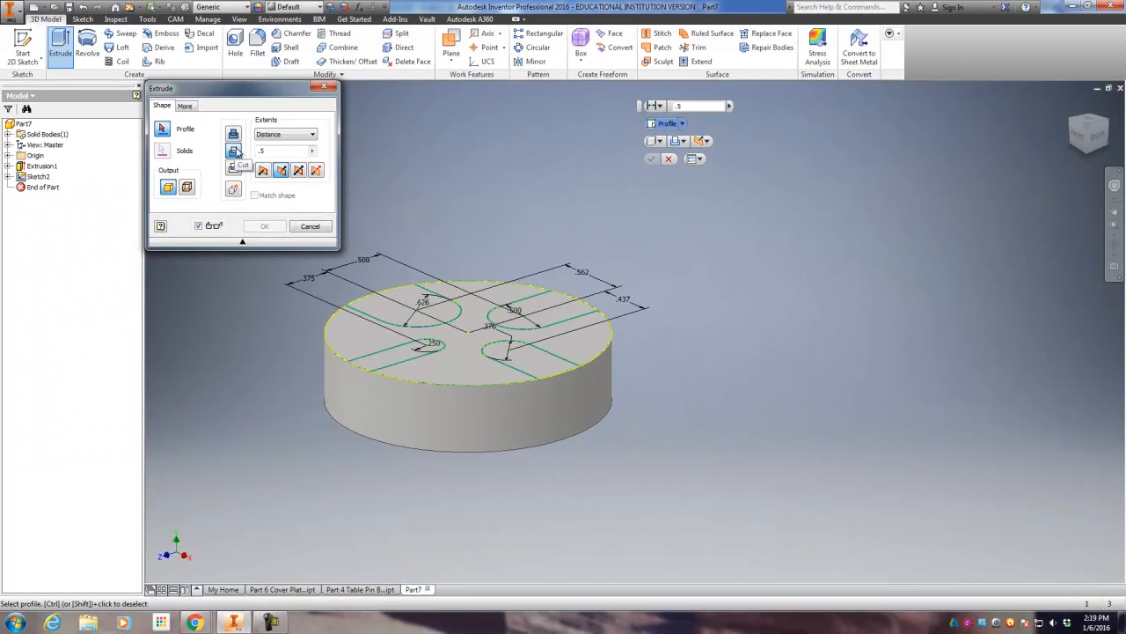
left_click(407, 312)
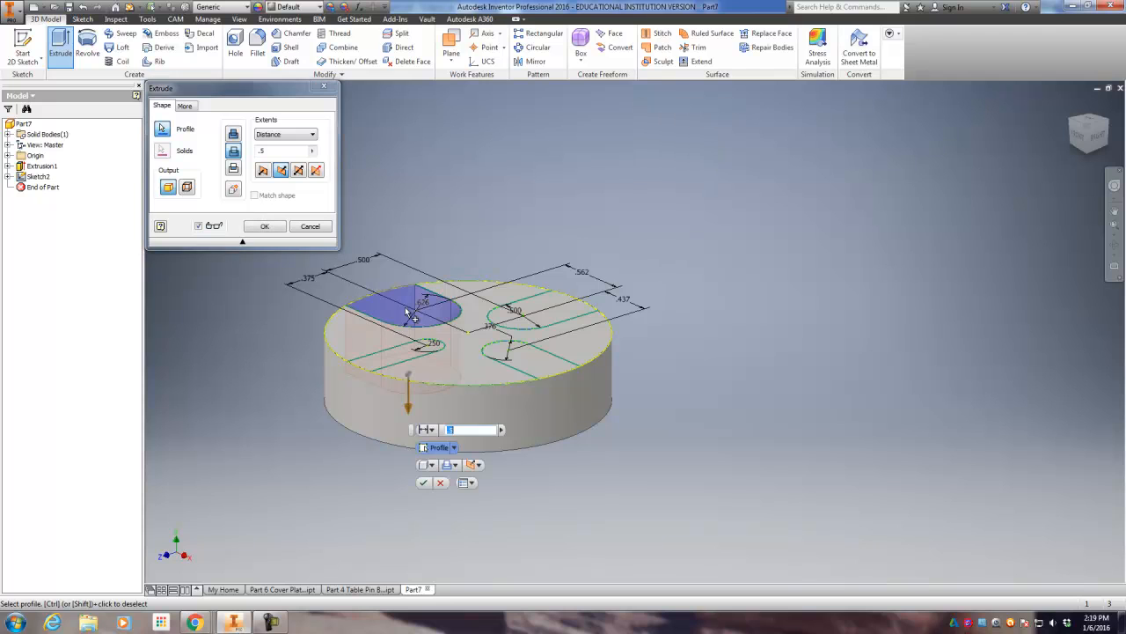
left_click(405, 356)
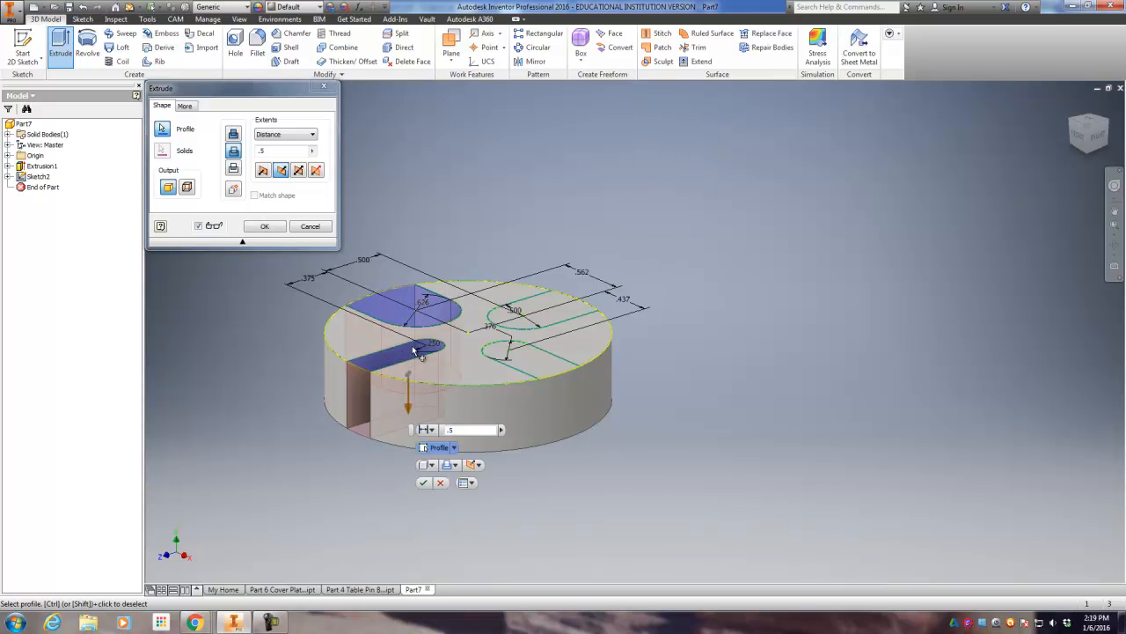
left_click(533, 356)
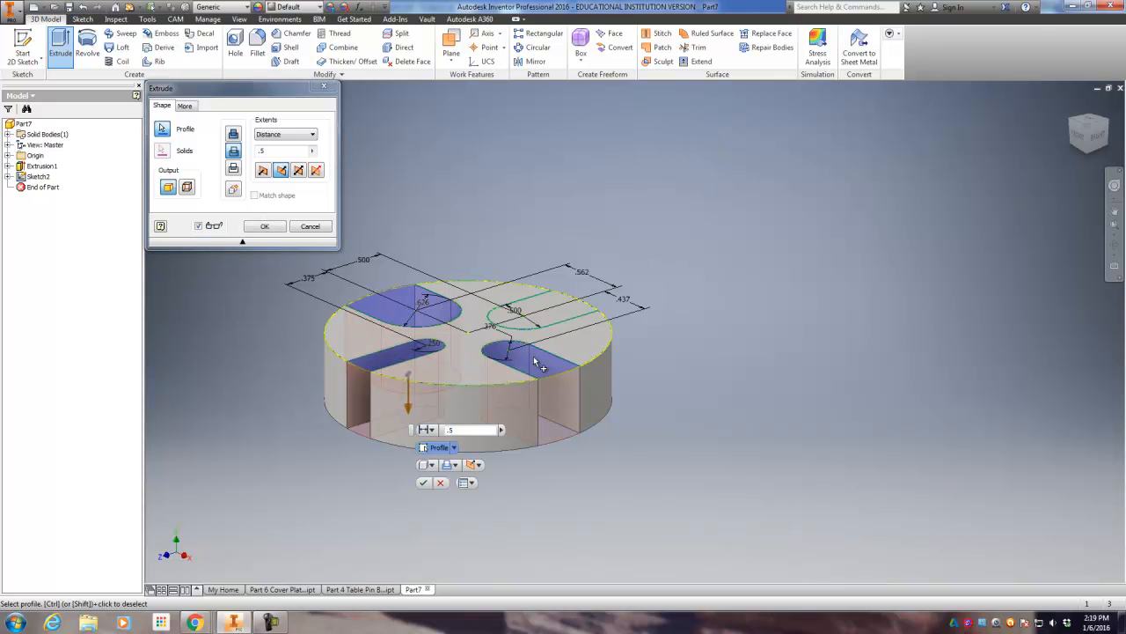
left_click(541, 310)
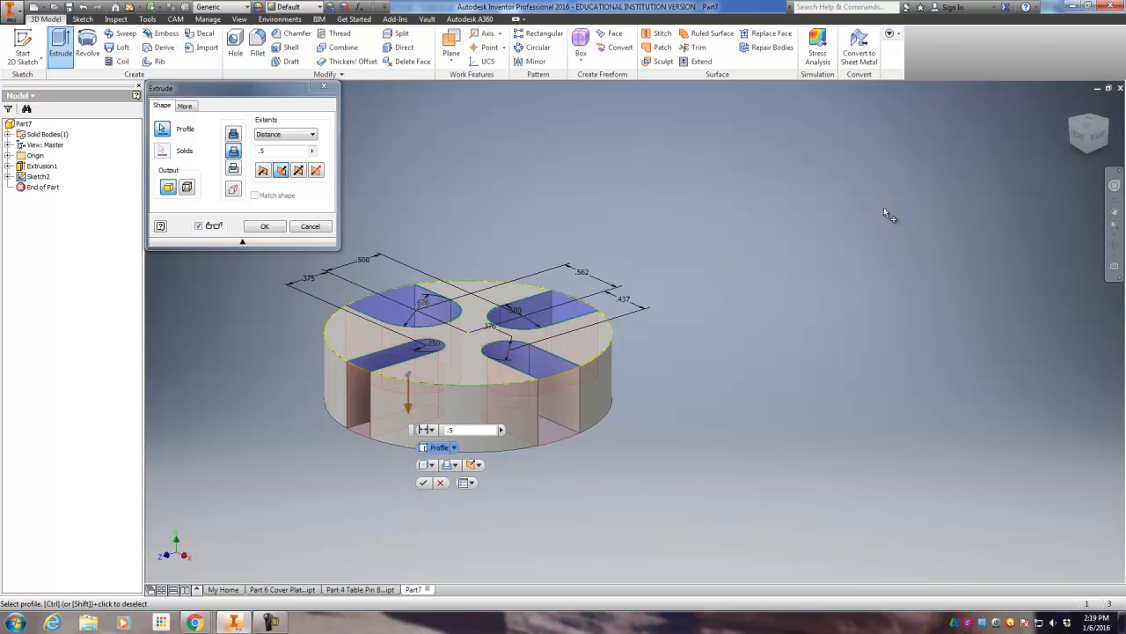
left_click(283, 136)
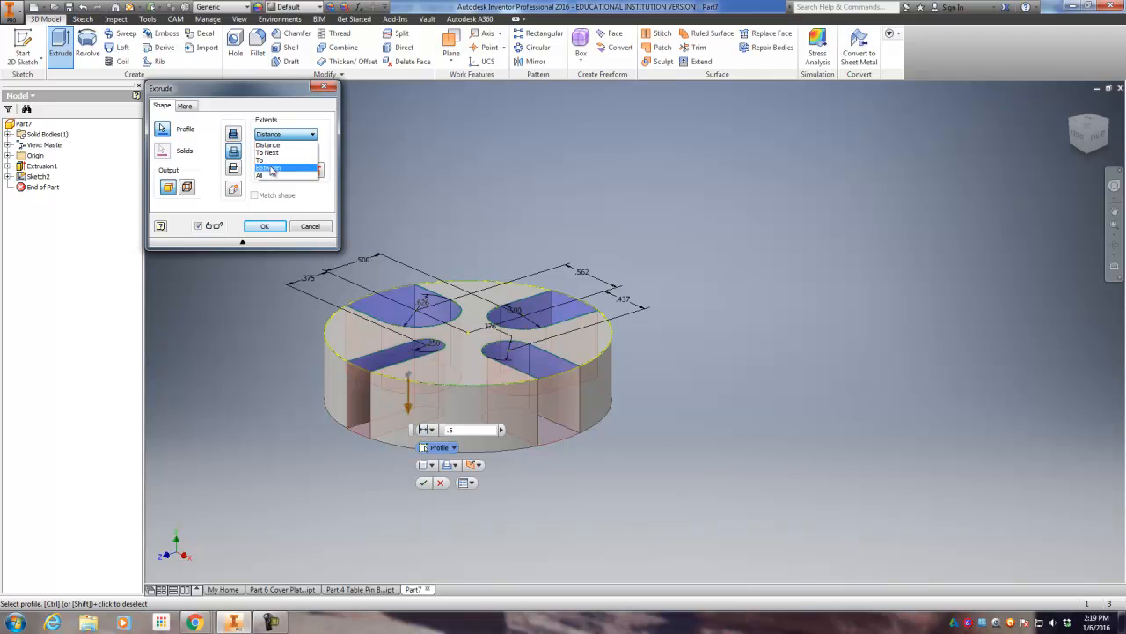
left_click(273, 175)
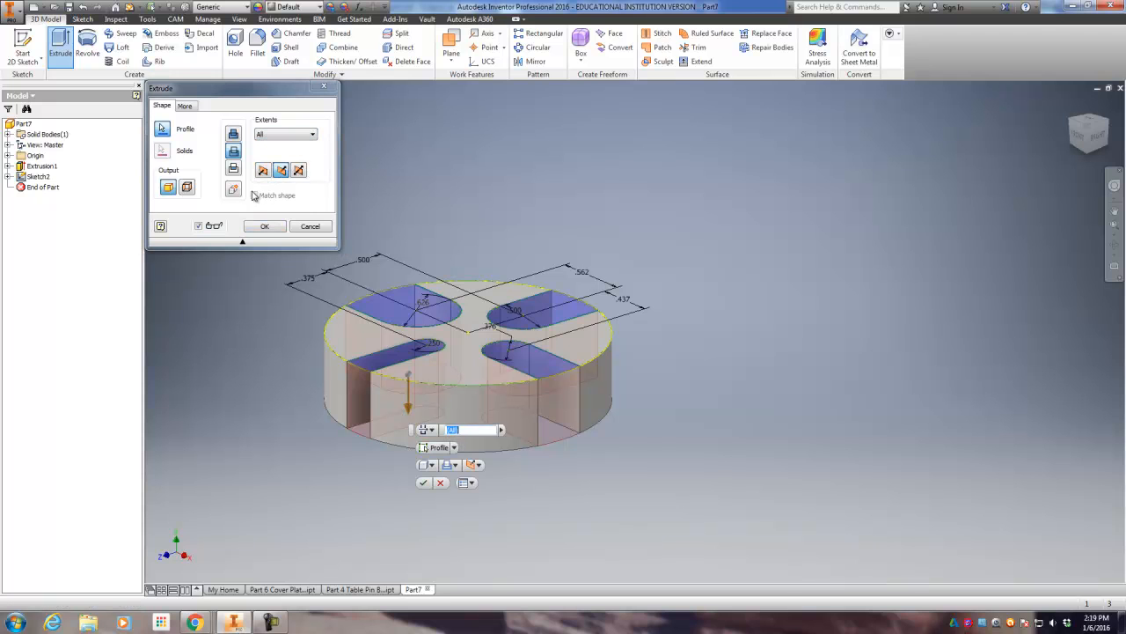
left_click(262, 227)
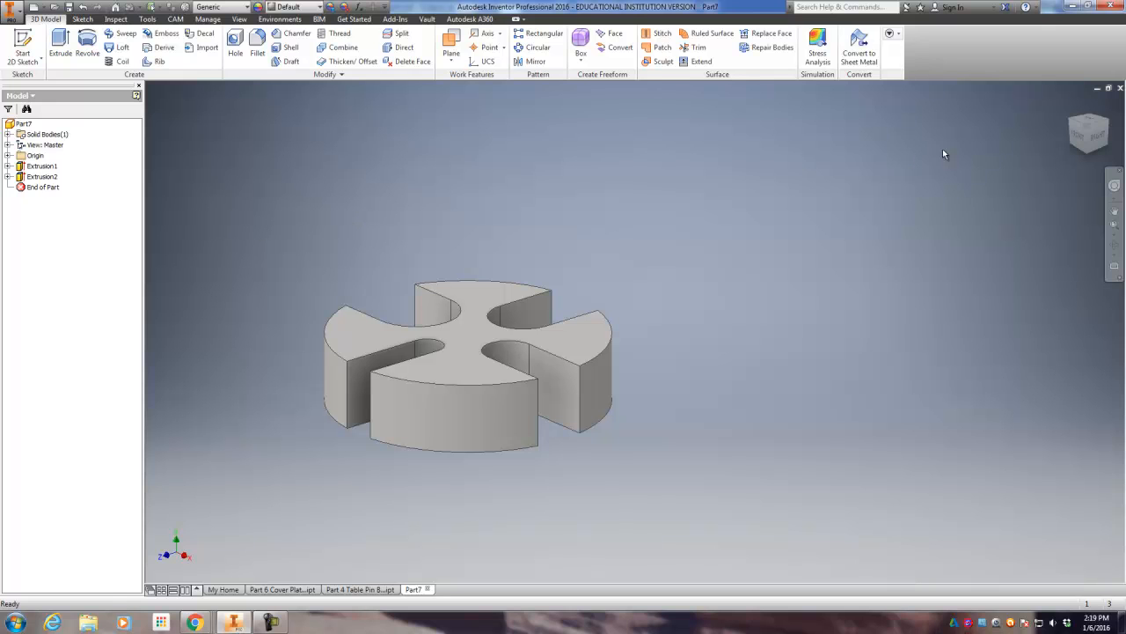
Step: Consult the Part #3 table drawing in the browser, and sketch a point at the centre of the disc's top face in Inventor
left_click(1088, 124)
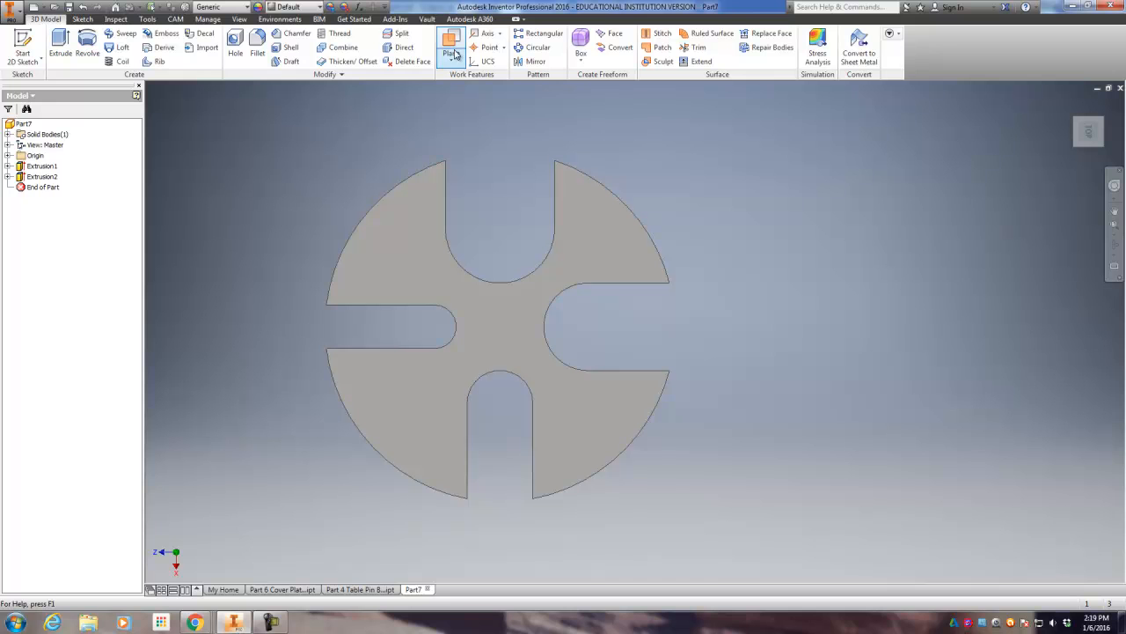
left_click_drag(0, 35, 454, 0)
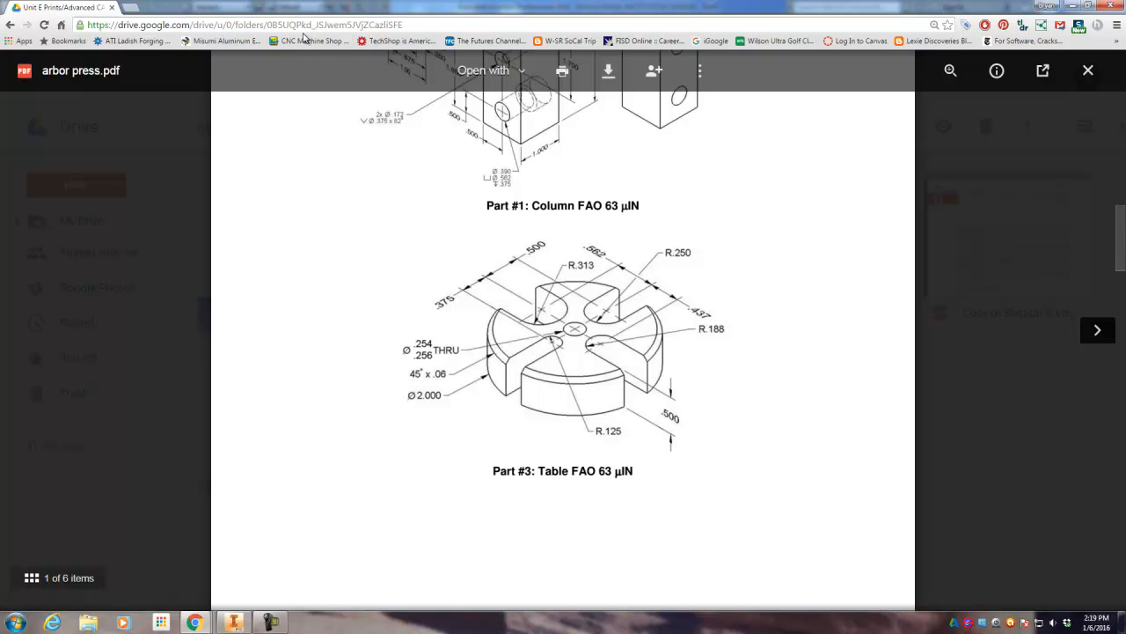
left_click_drag(294, 9, 0, 17)
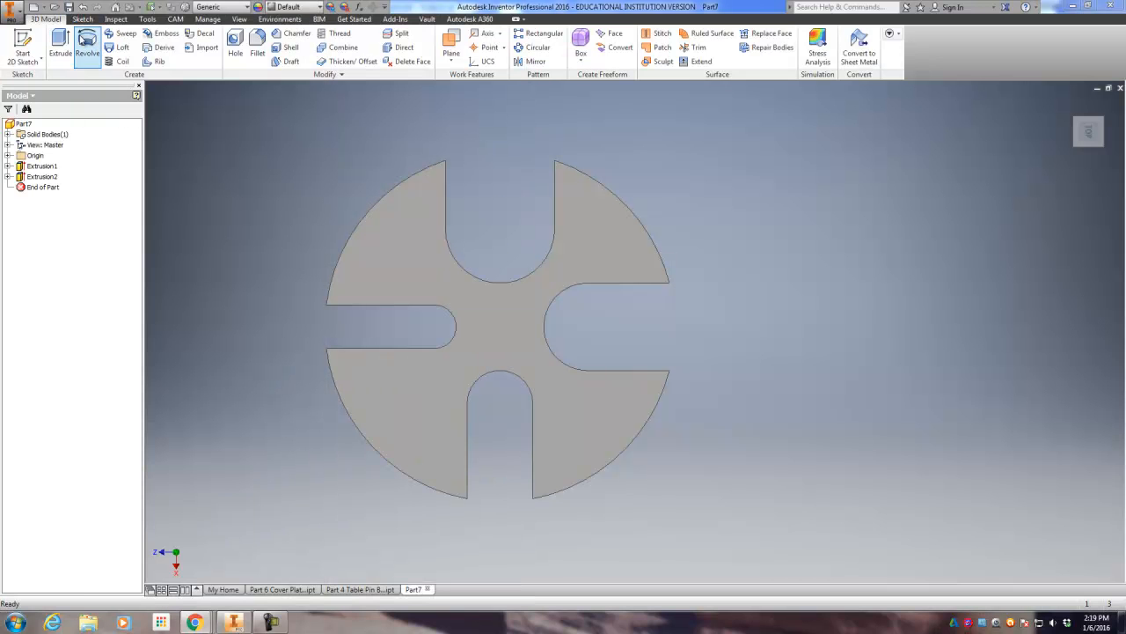
left_click(19, 44)
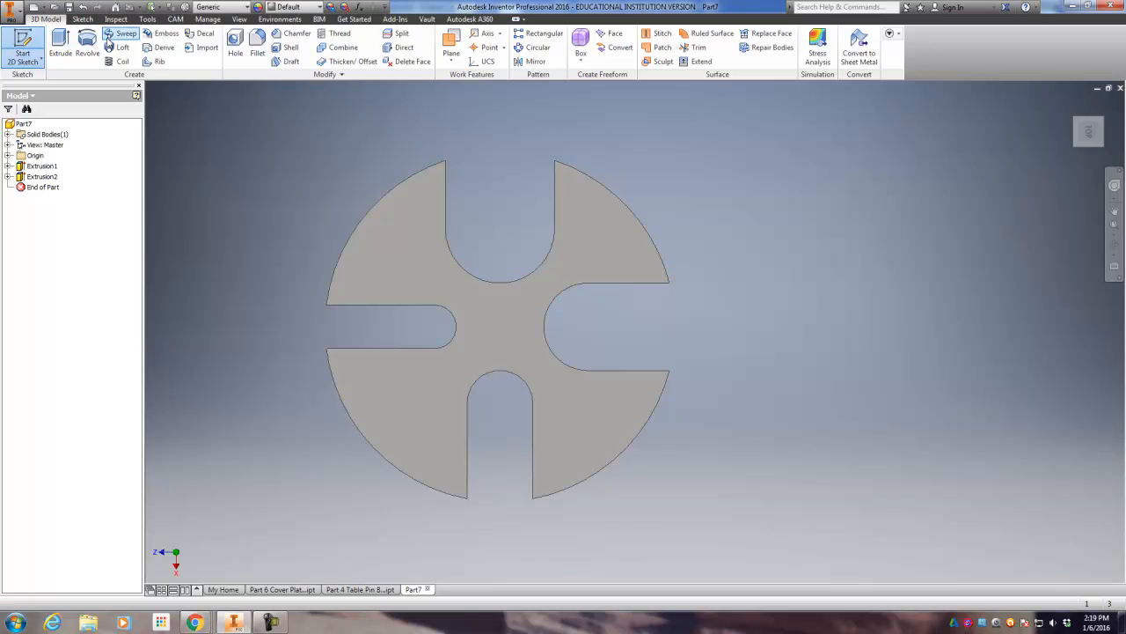
left_click(471, 301)
left_click(190, 60)
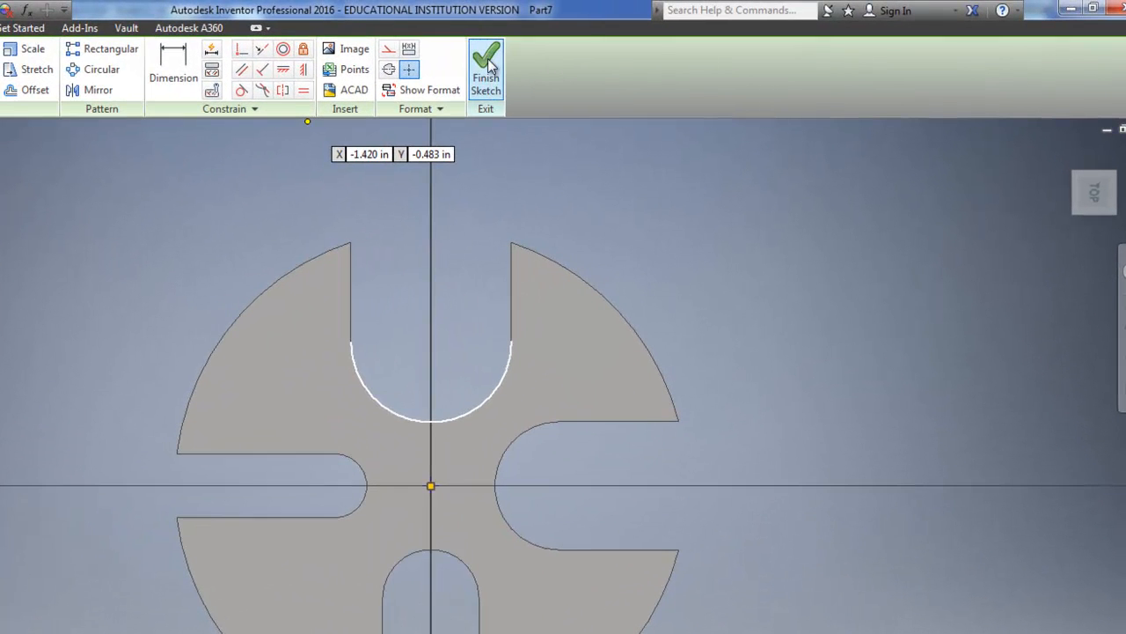
left_click(602, 50)
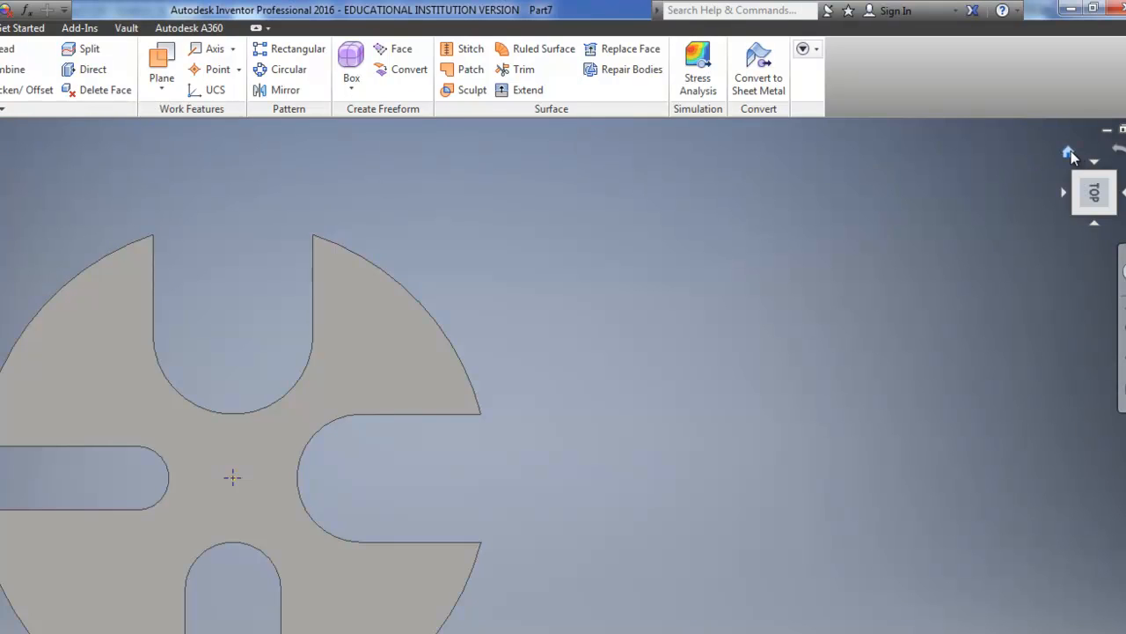
Step: Place a simple drilled hole of 0.256 in diameter at the disc's centre point, with its termination set to Through All
left_click(1070, 152)
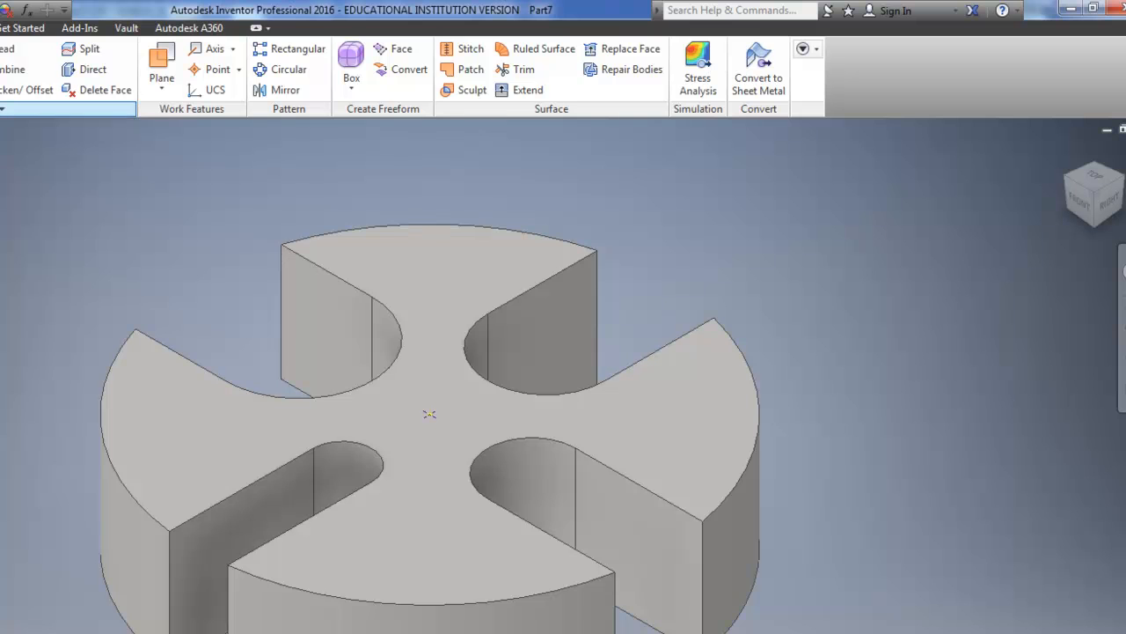
left_click(428, 414)
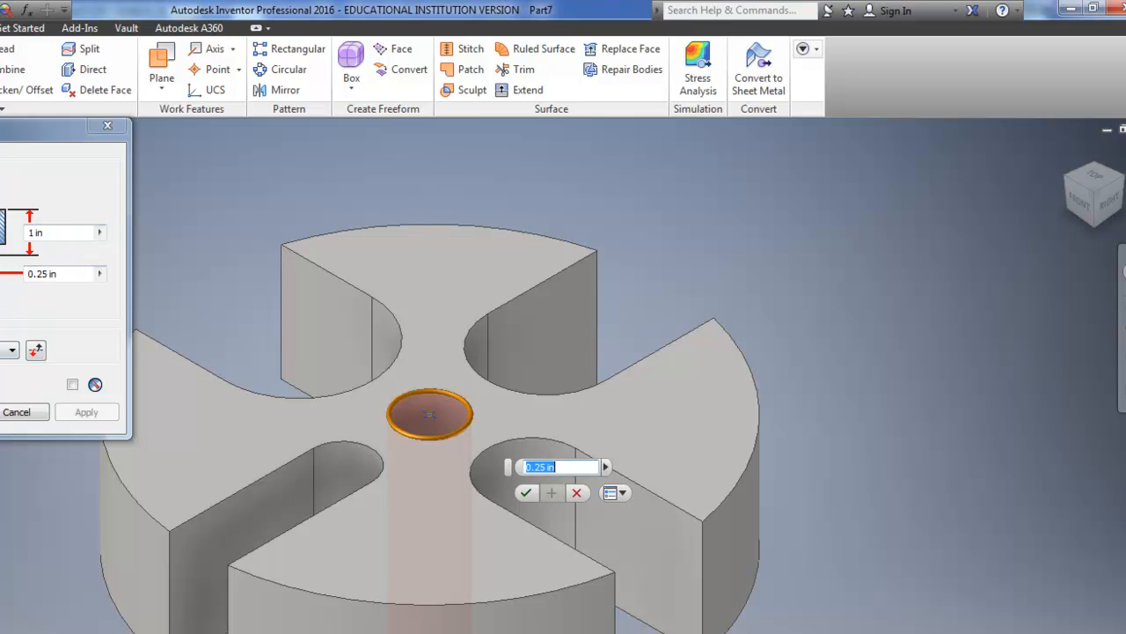
left_click(11, 349)
left_click(9, 376)
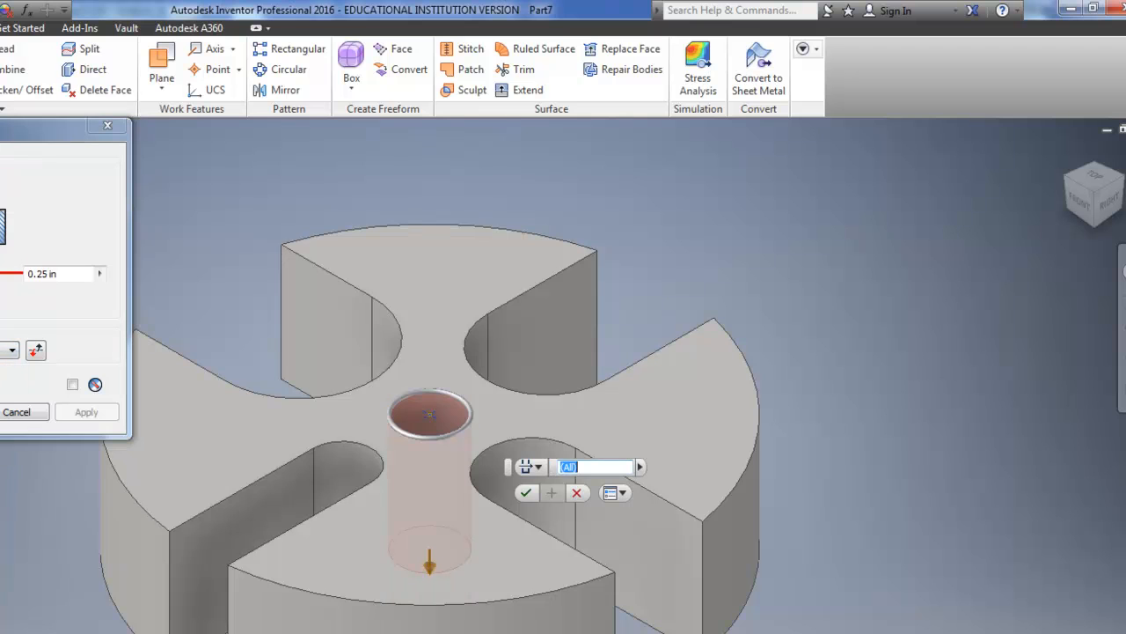
left_click(70, 275)
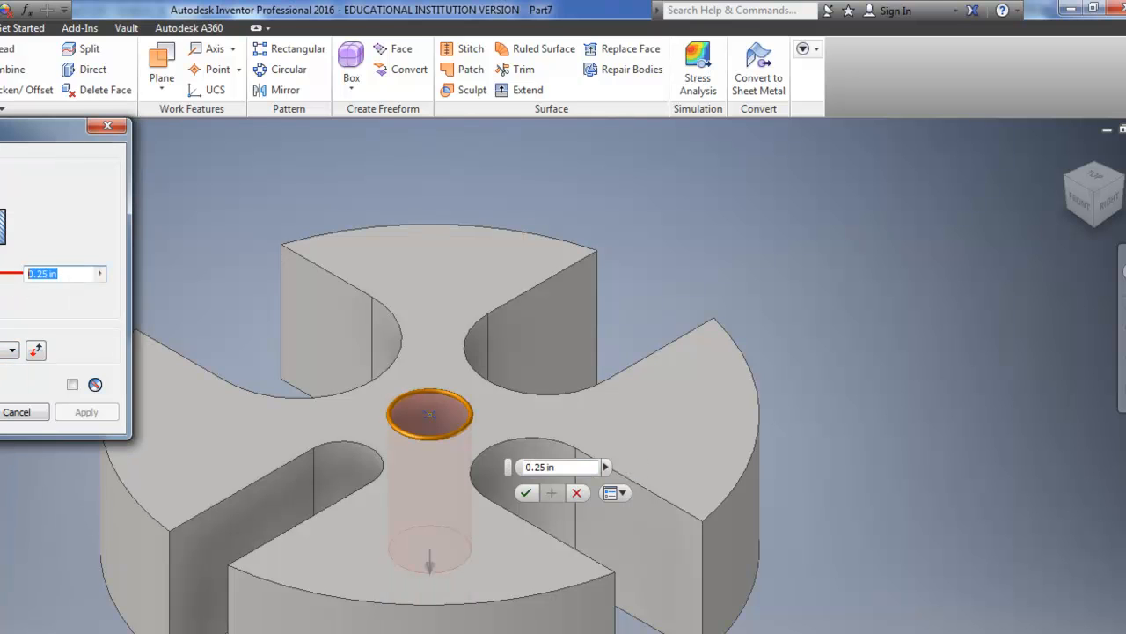
type(".256")
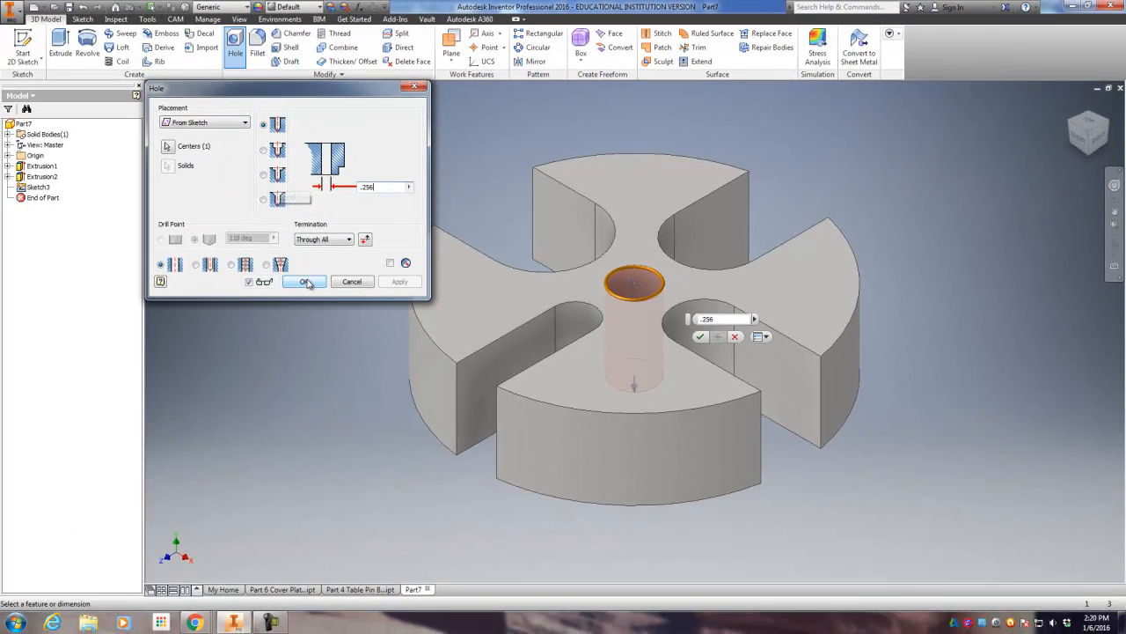
left_click(304, 282)
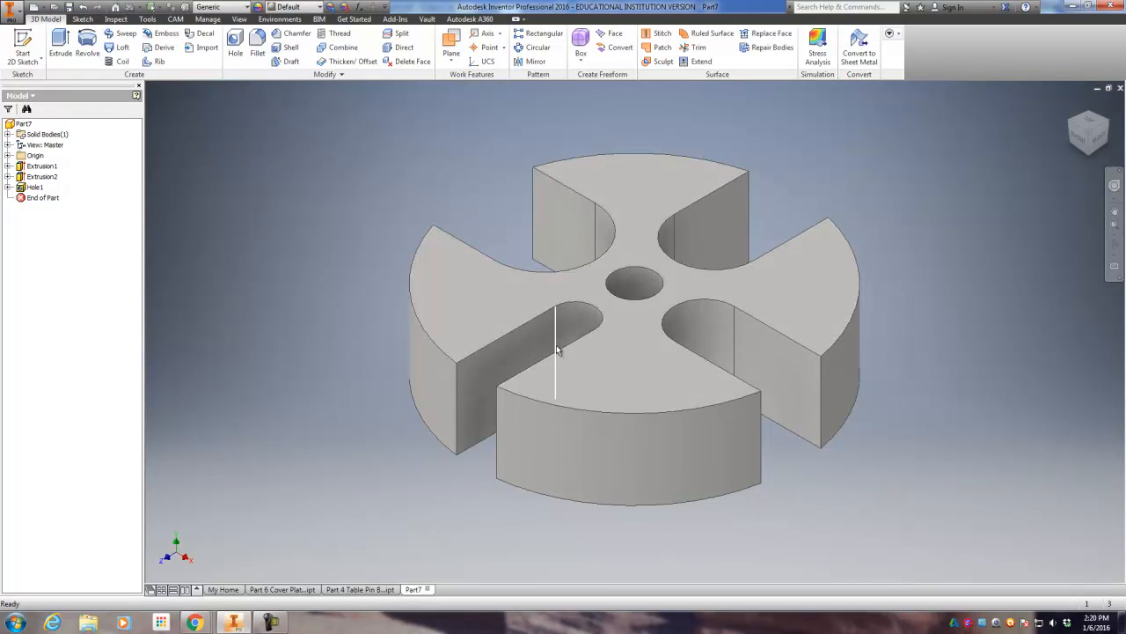
Step: Chamfer the four outer top edges of the slotted disc with a distance of 0.06 in
left_click(291, 33)
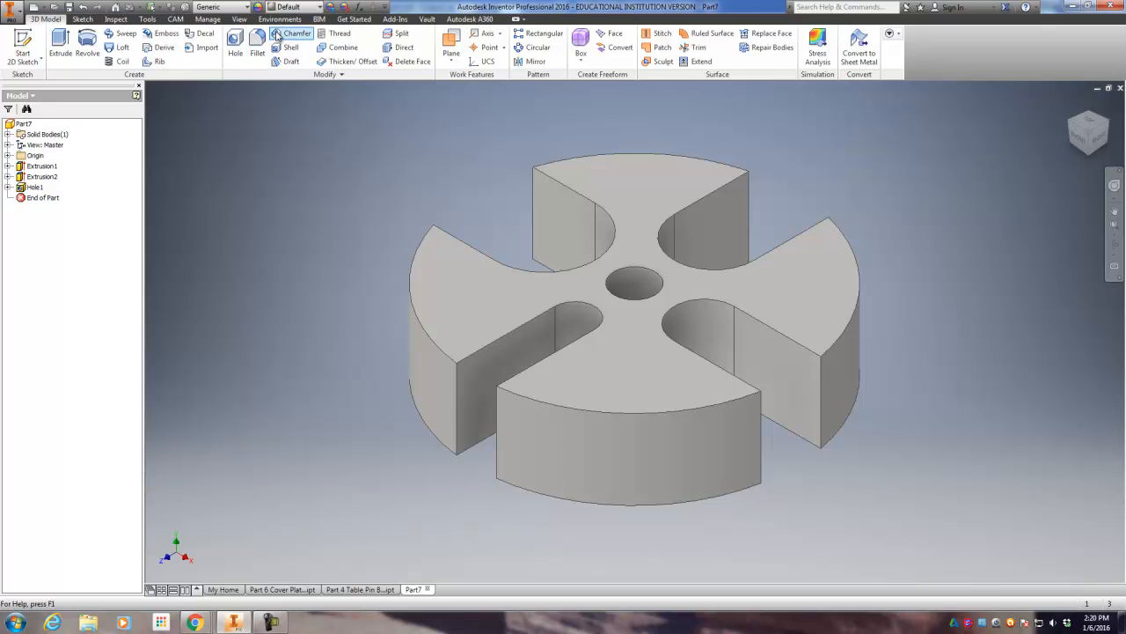
left_click(410, 284)
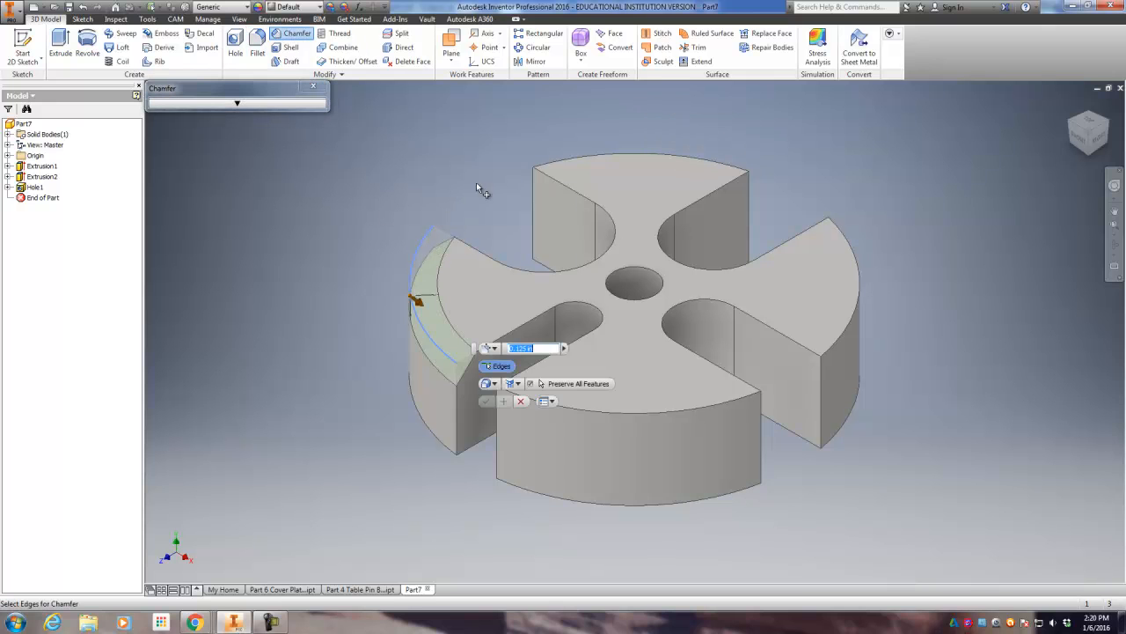
left_click(611, 158)
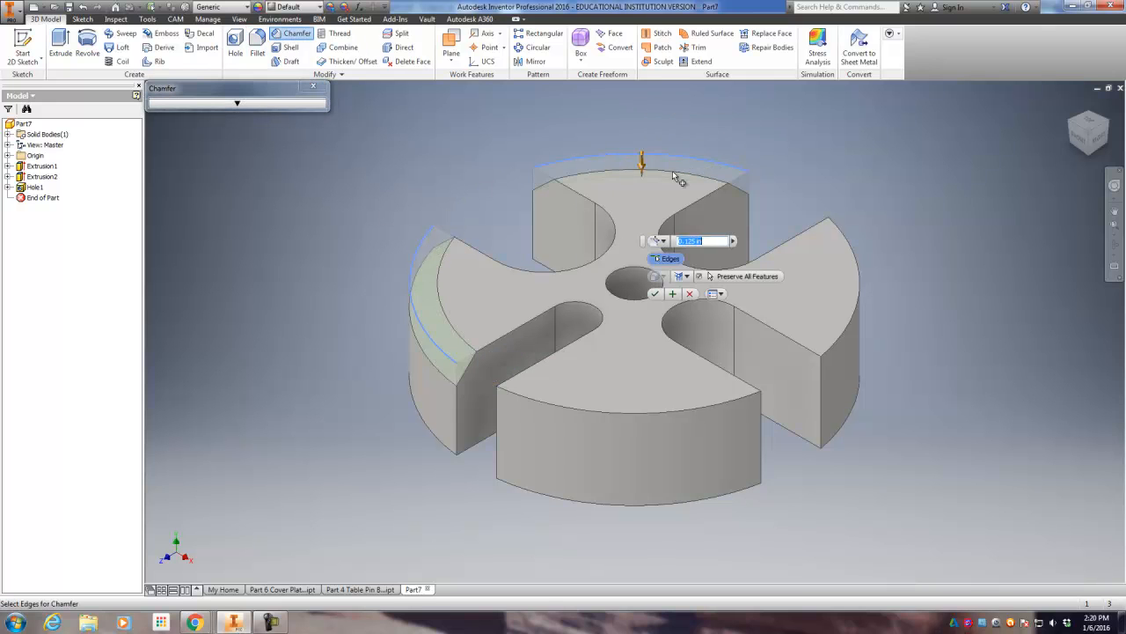
left_click(860, 289)
left_click(676, 413)
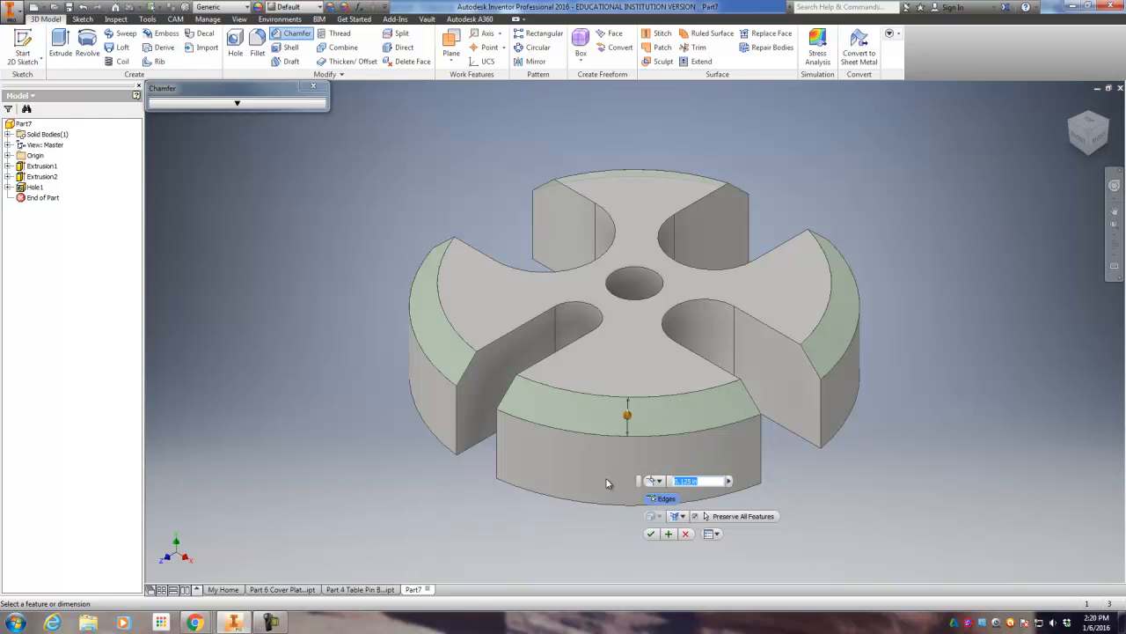
type(".06")
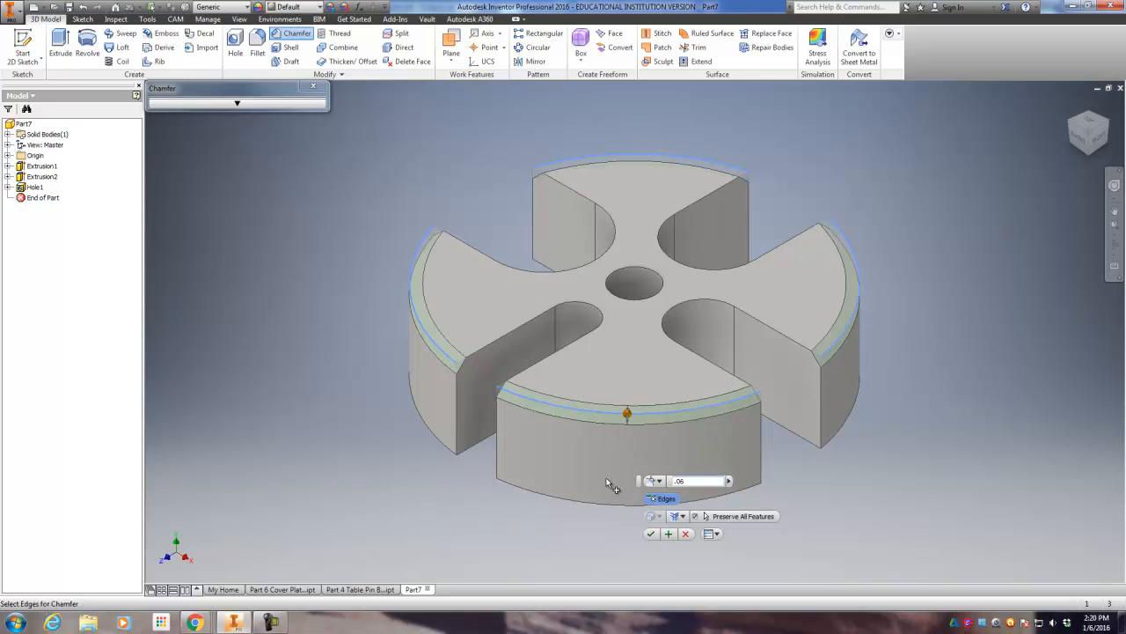
left_click(651, 534)
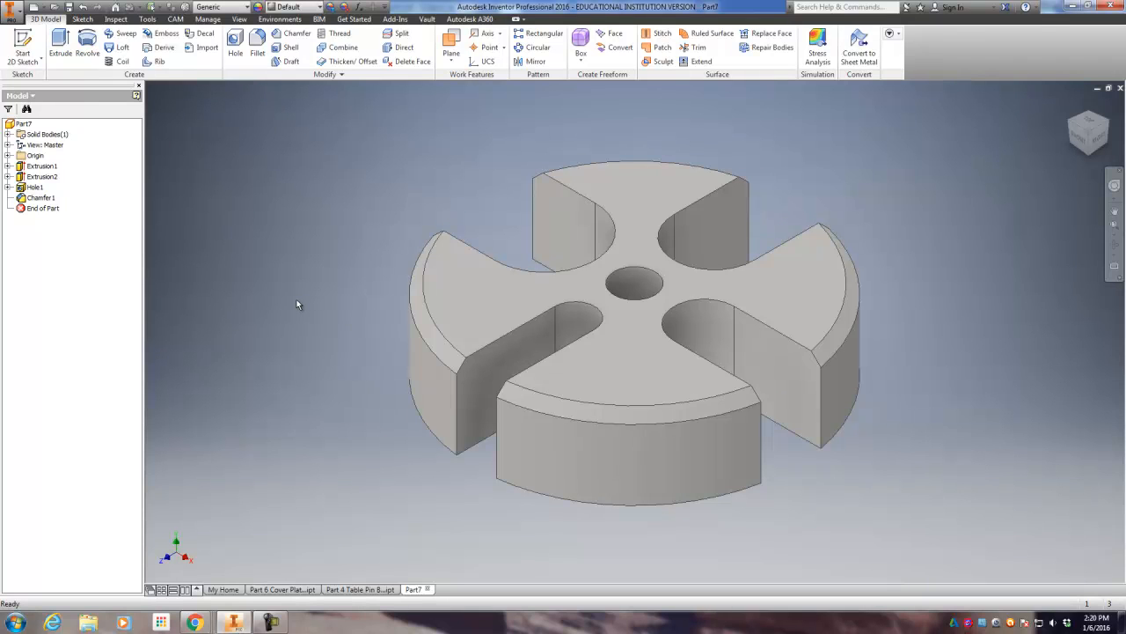
Step: Assign Aluminum 6061 as the part's physical material in its iProperties
left_click(17, 15)
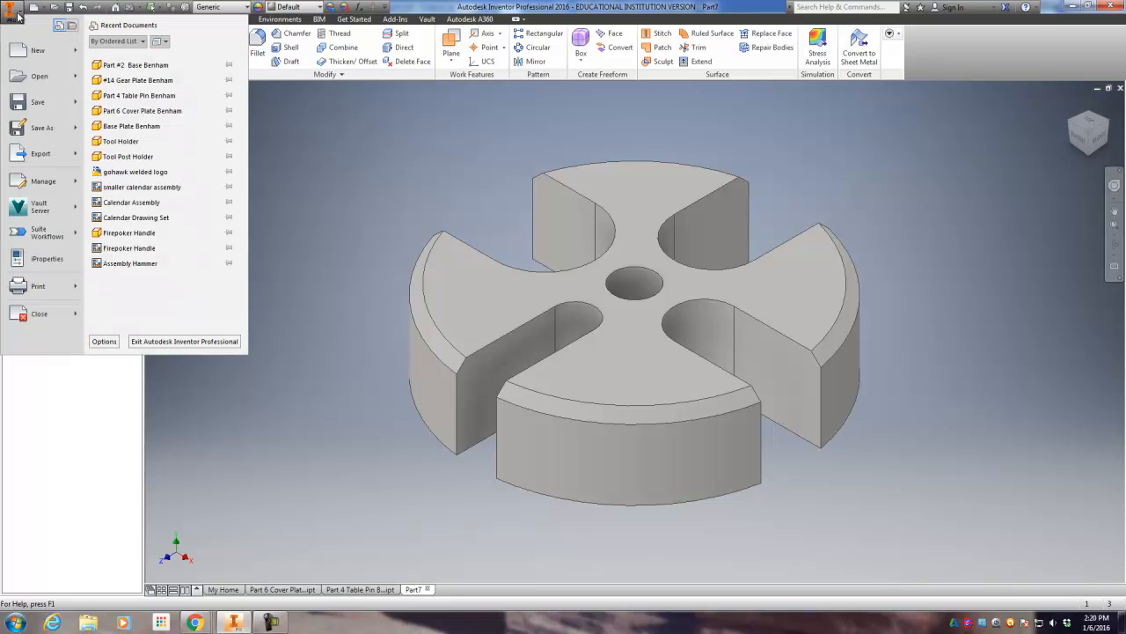
left_click(47, 260)
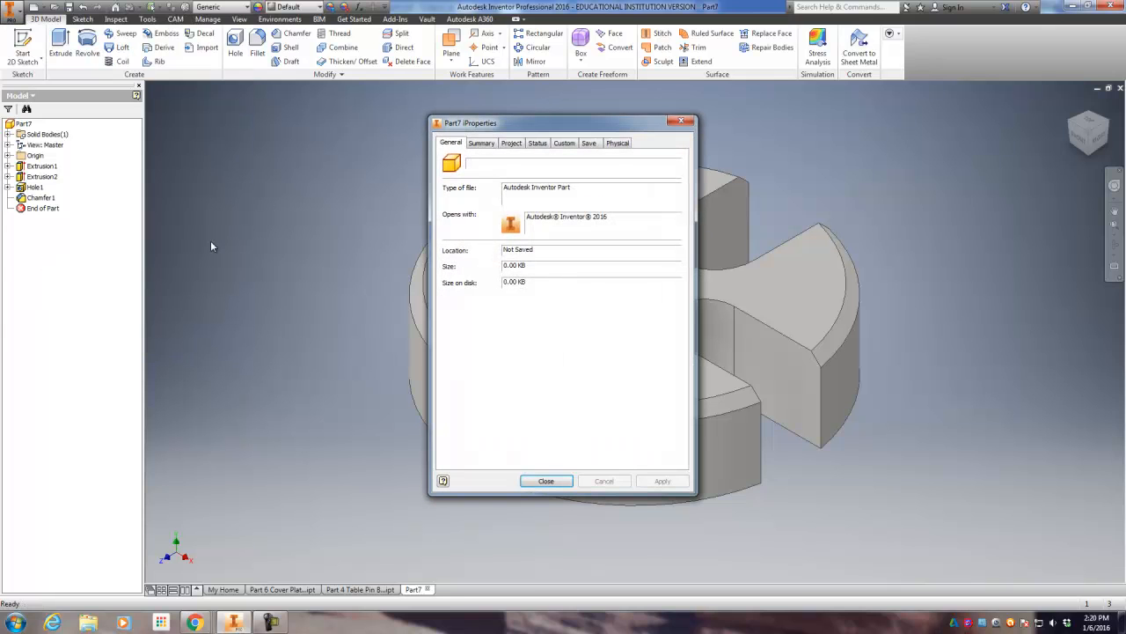
left_click(615, 144)
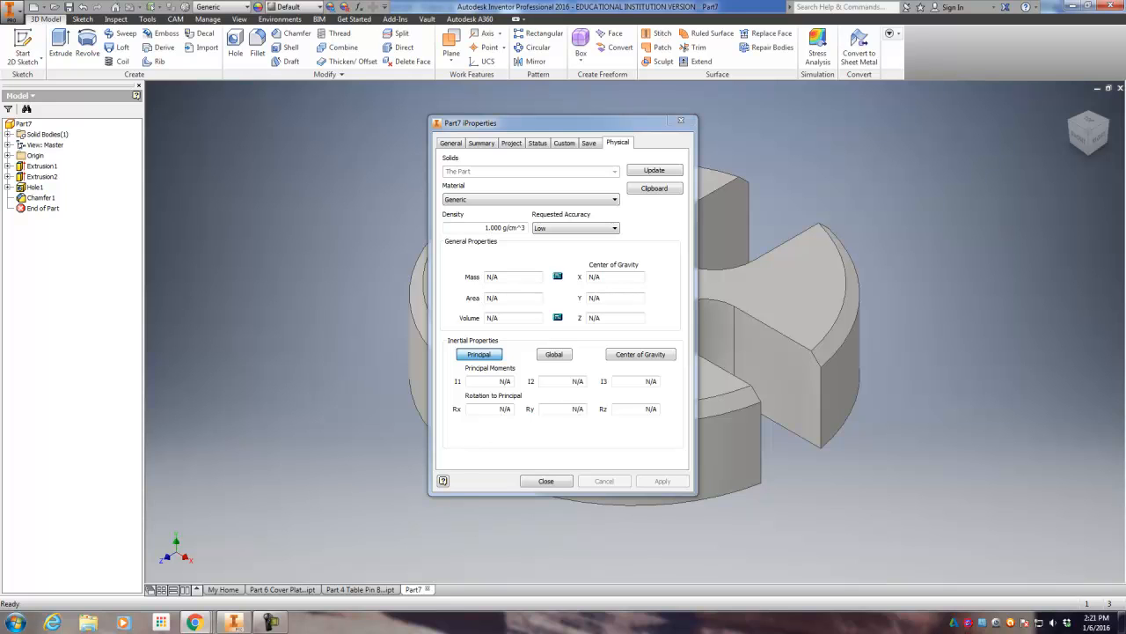
left_click(504, 201)
scroll(475, 262, "up", 2)
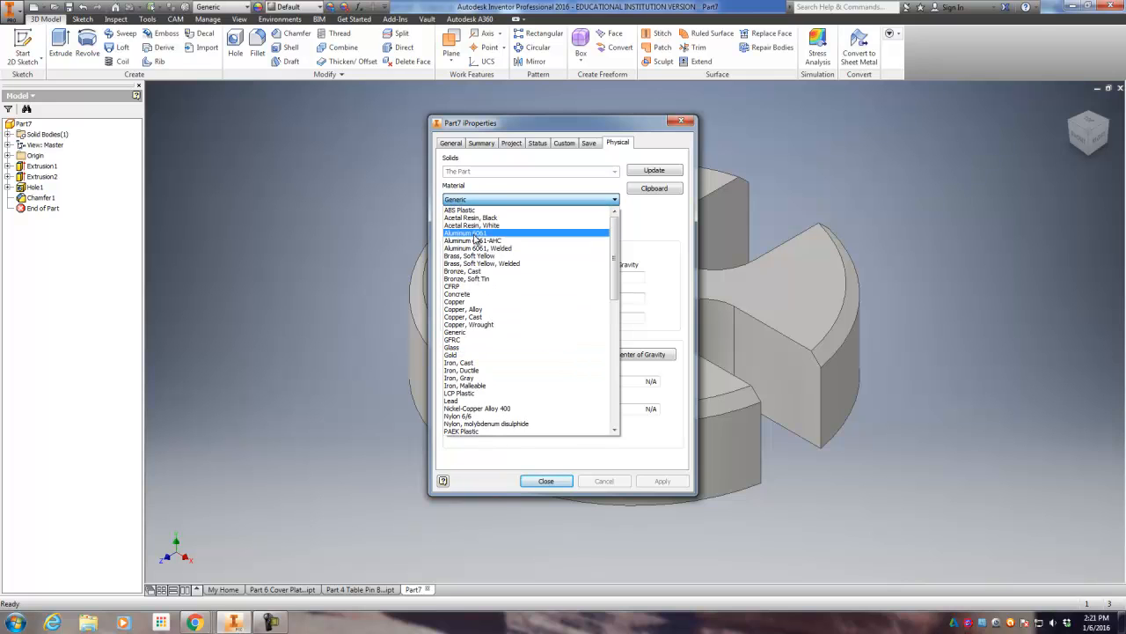
left_click(473, 235)
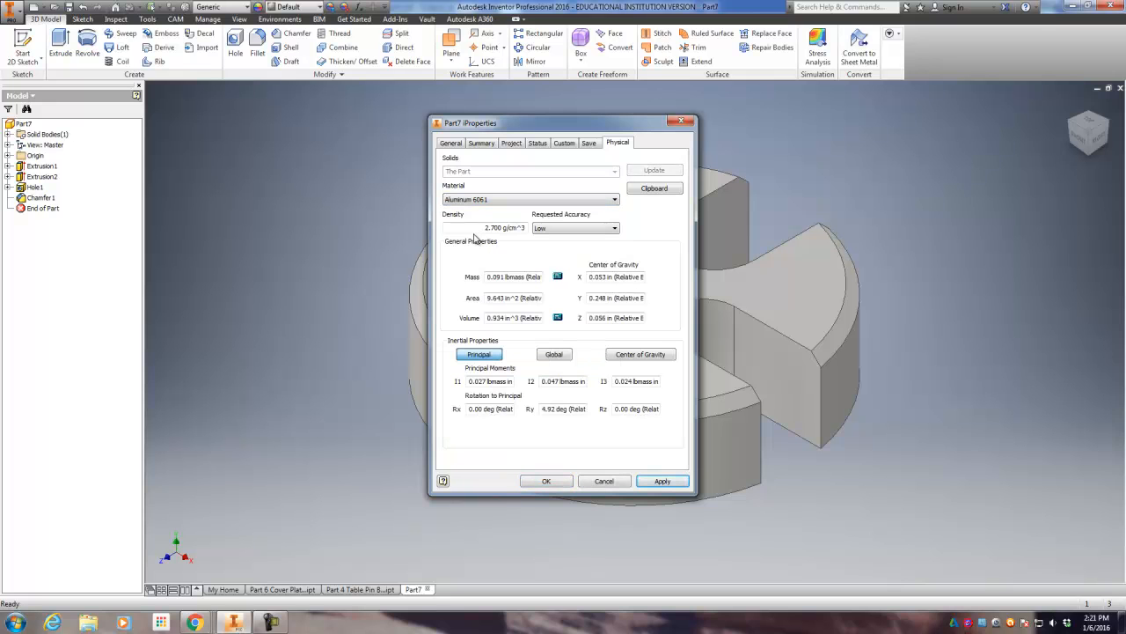
left_click(662, 481)
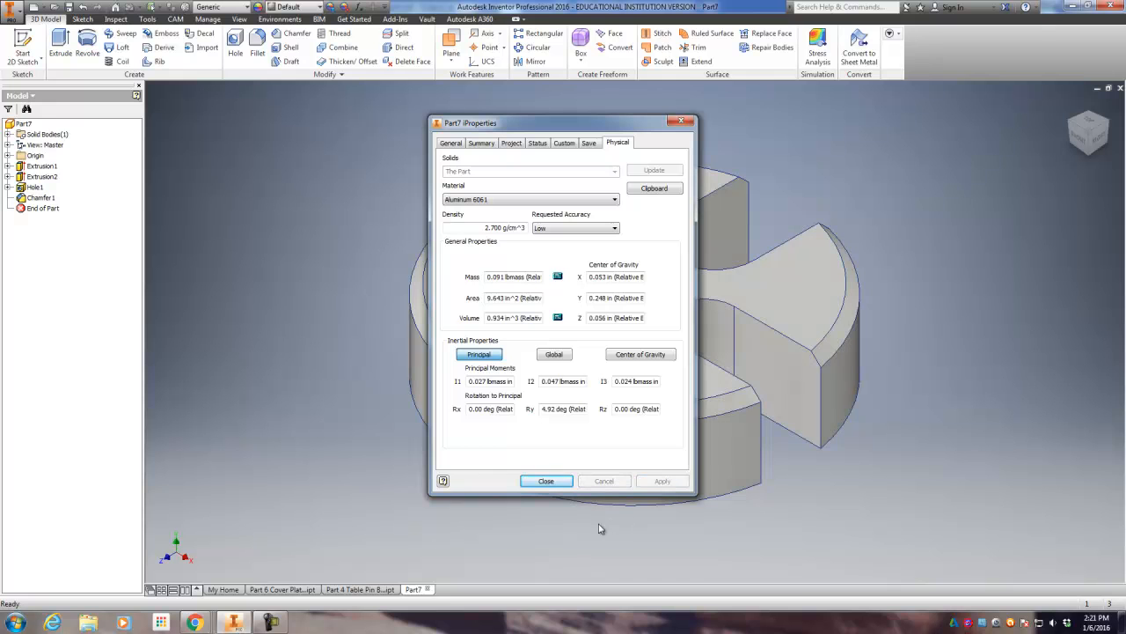
left_click(546, 481)
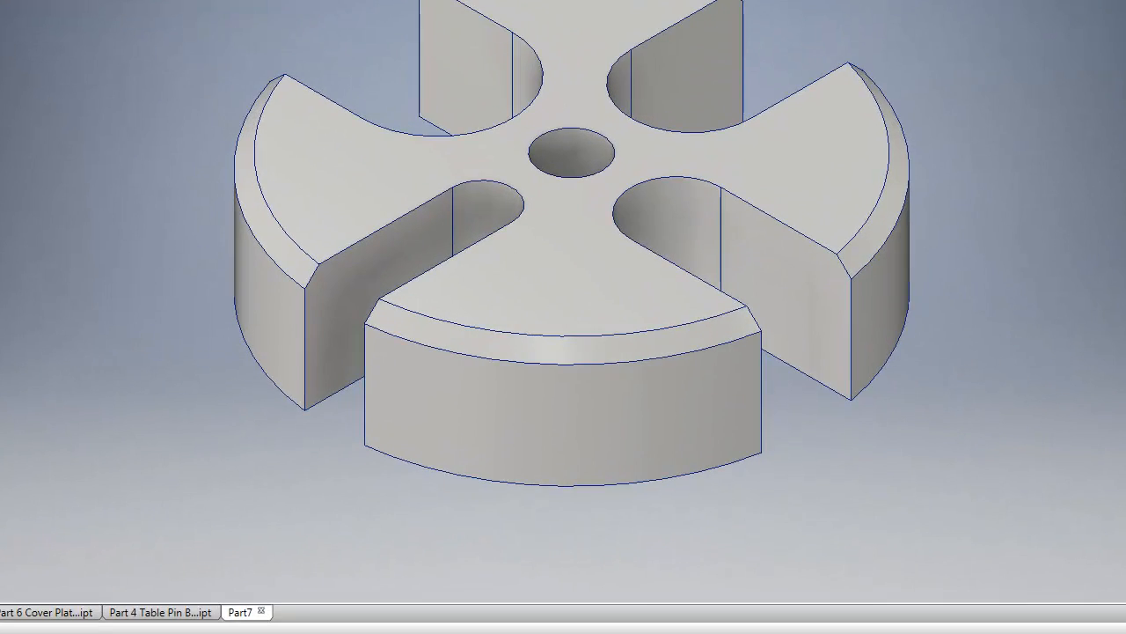
Step: Save the part in the Arbor Press folder under a file name made of "Part #3 Table" and the author's surname
key("ctrl+s")
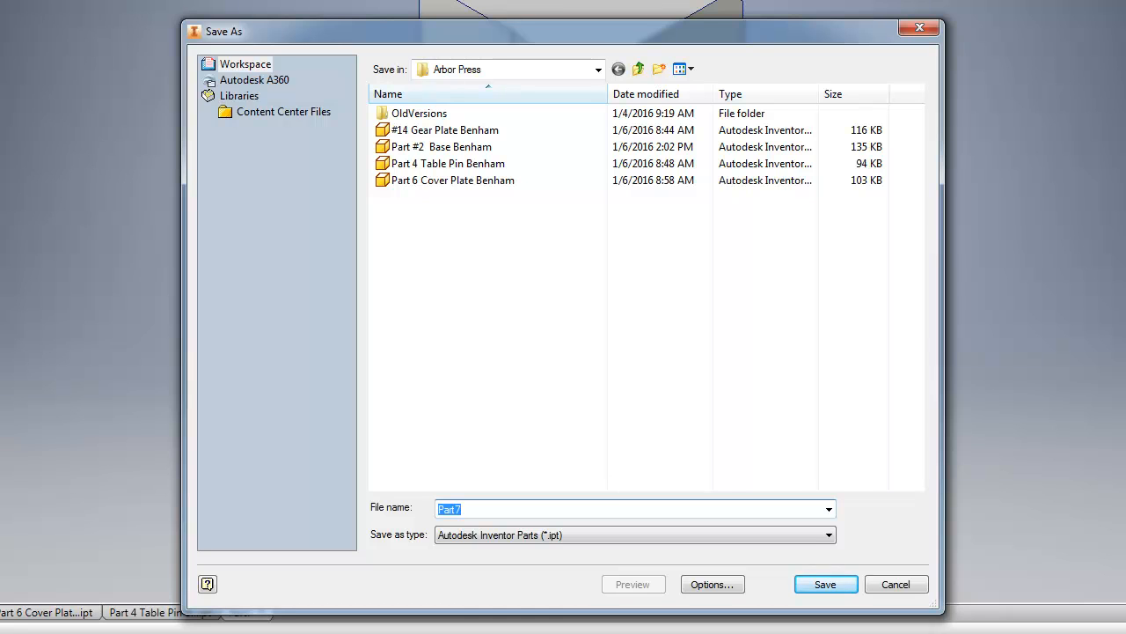
type("Pa")
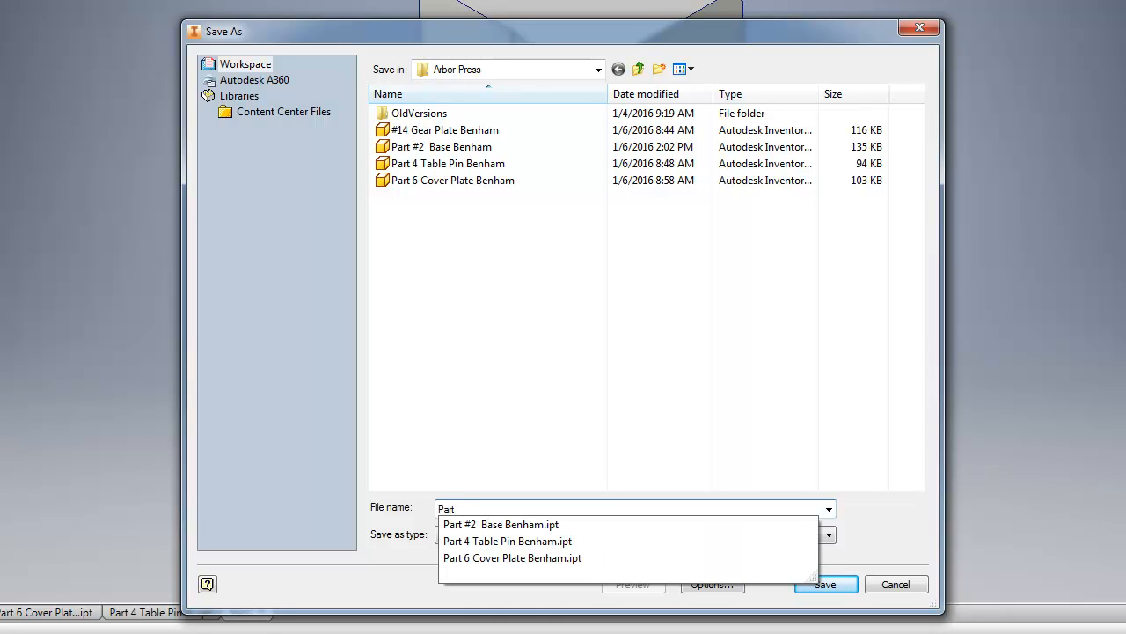
type("rt #")
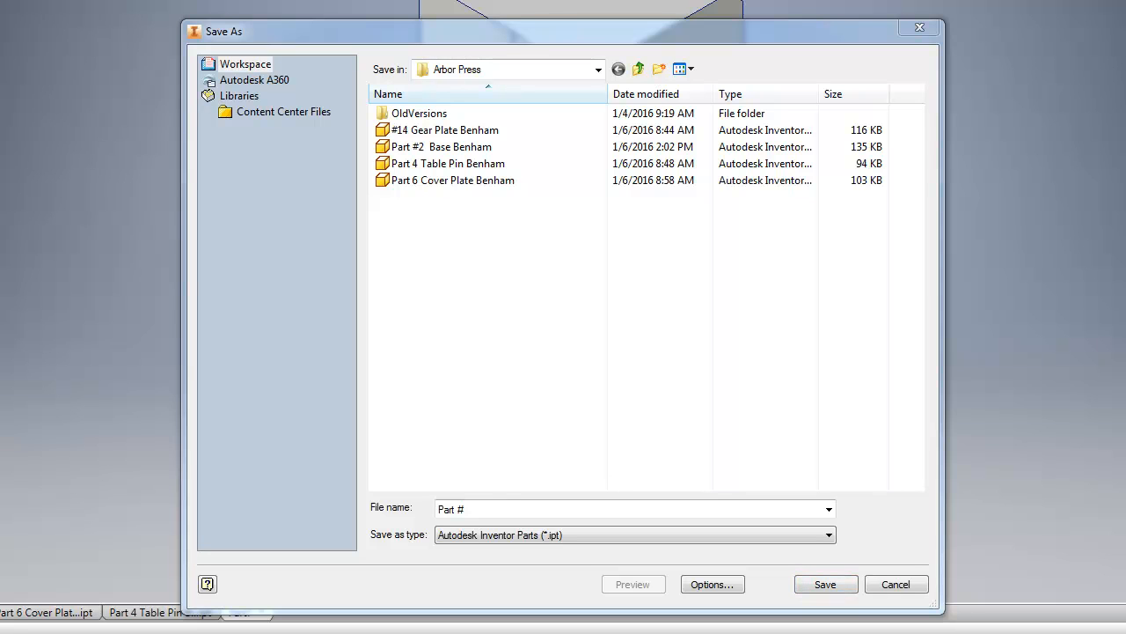
left_click(482, 507)
type("3 Table ")
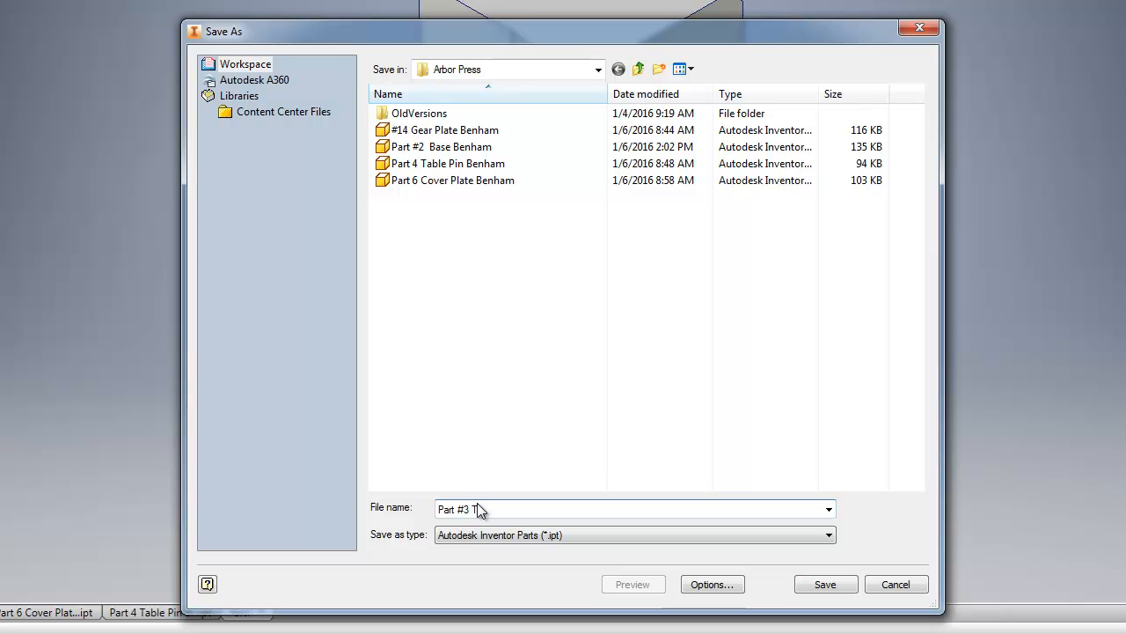
type("Benham")
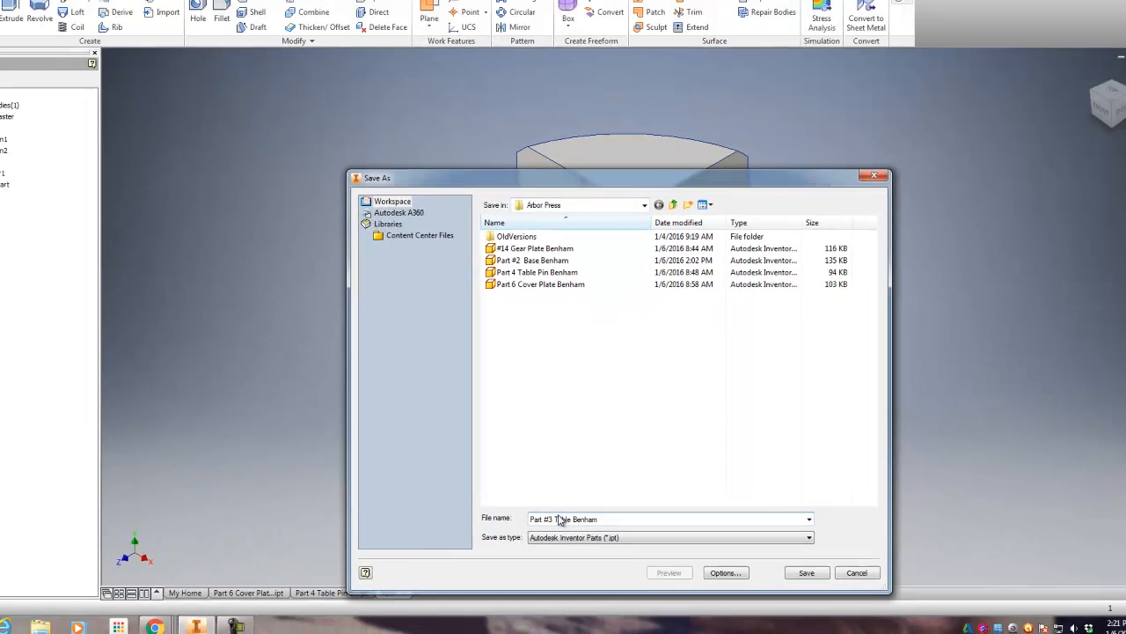
key("Return")
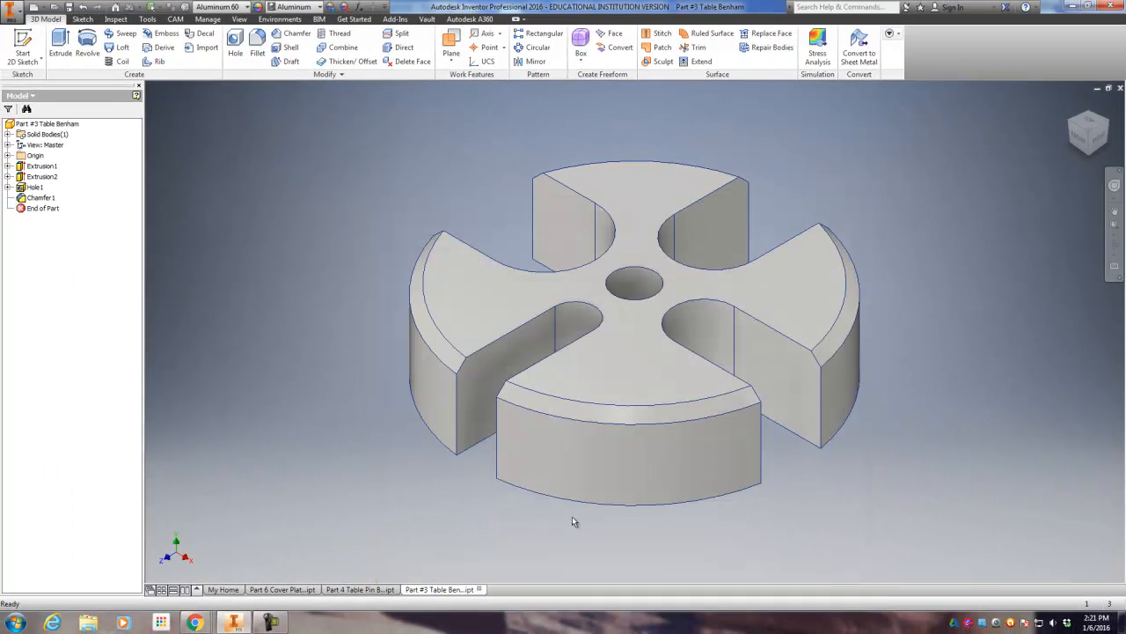